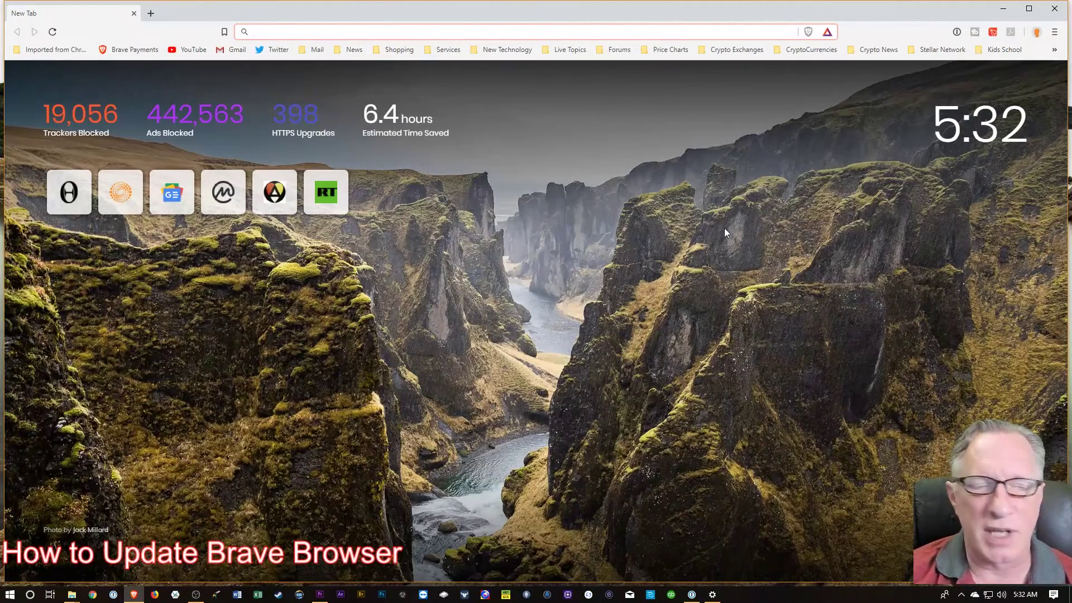
Open About Brave from the main menu to confirm version 0.60.48 is up to date
click(1054, 33)
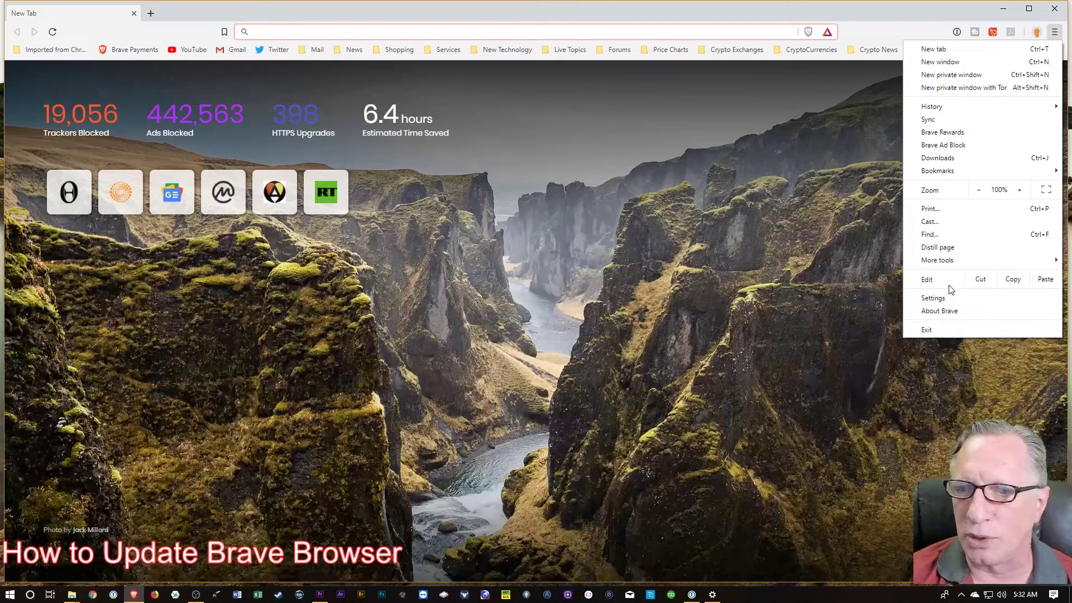
click(952, 315)
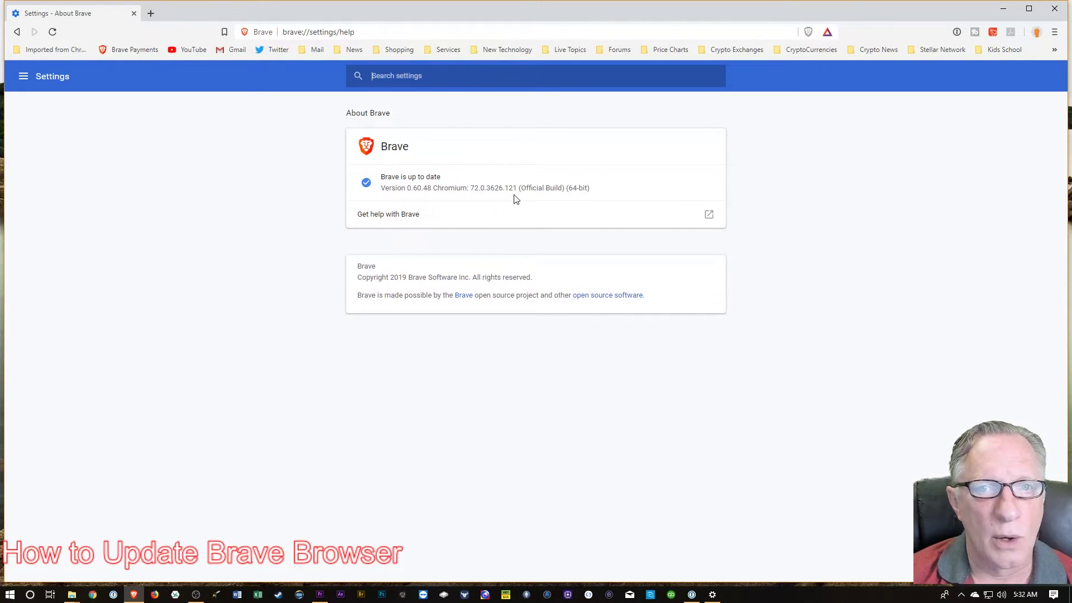
Launch Chrome and open Help > About Google Chrome, showing version 72.0.3626.121 up to date
click(93, 594)
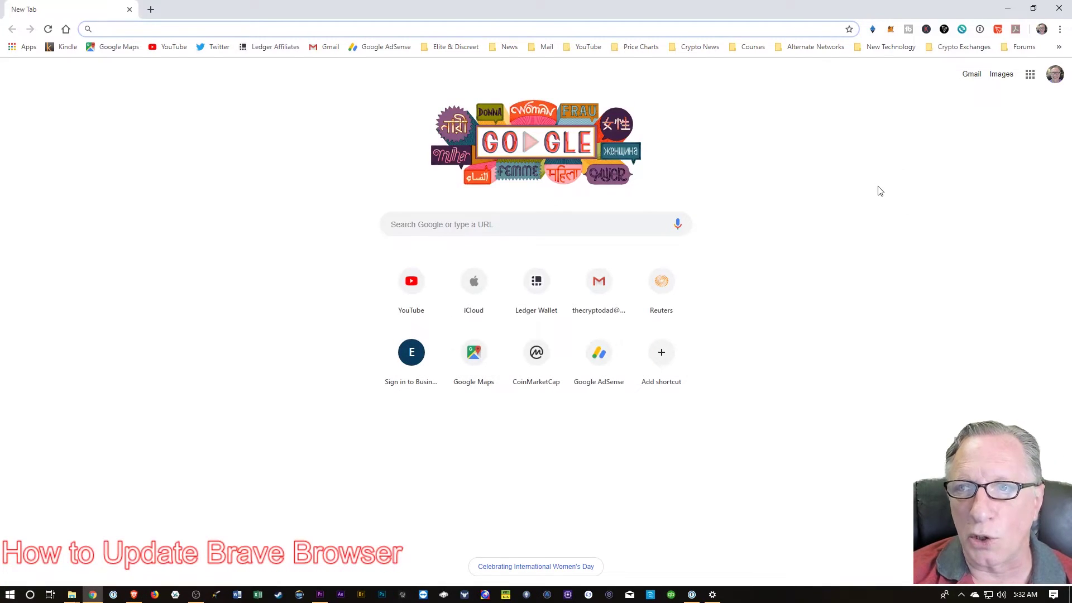
click(1060, 30)
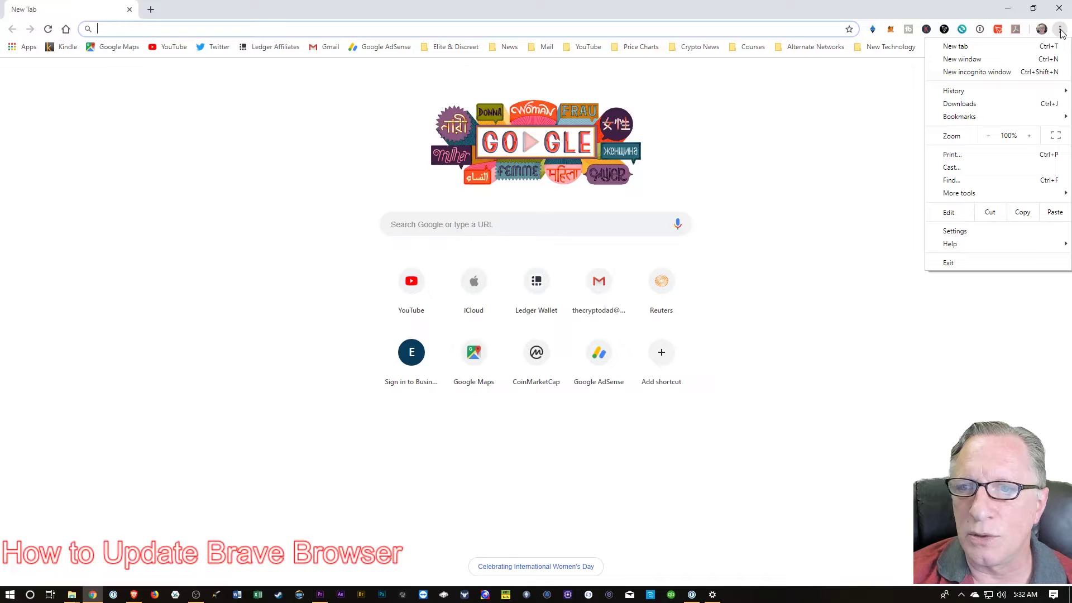
mouse_move(996, 121)
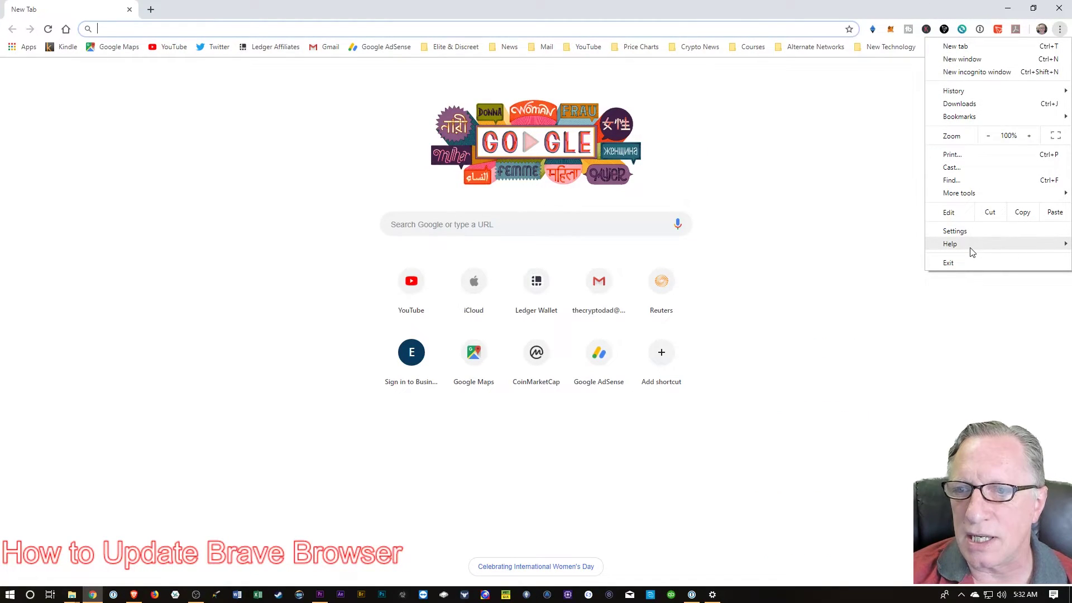
mouse_move(973, 249)
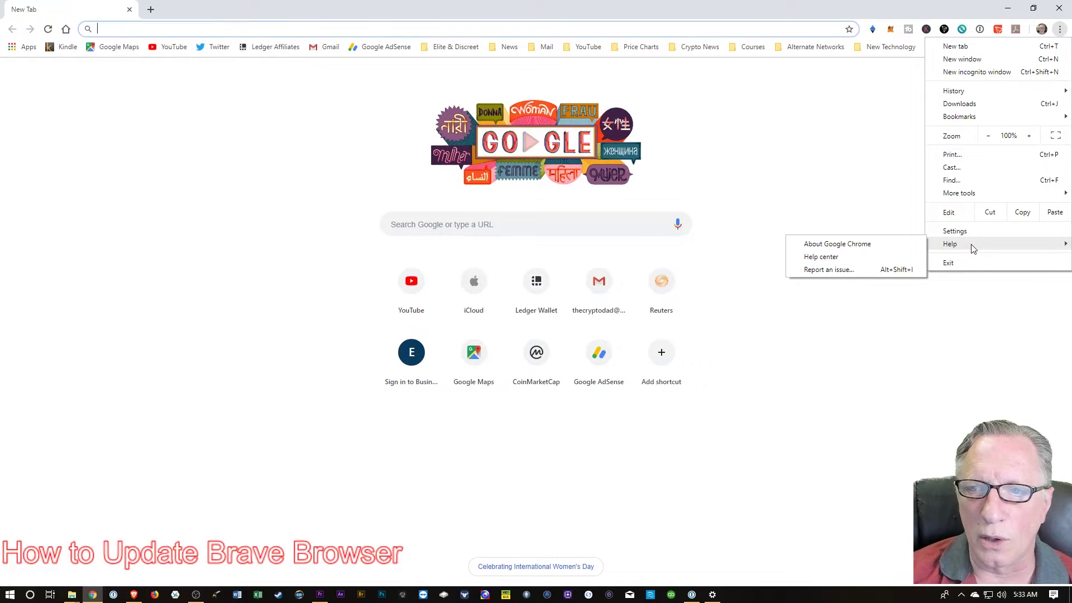
click(877, 244)
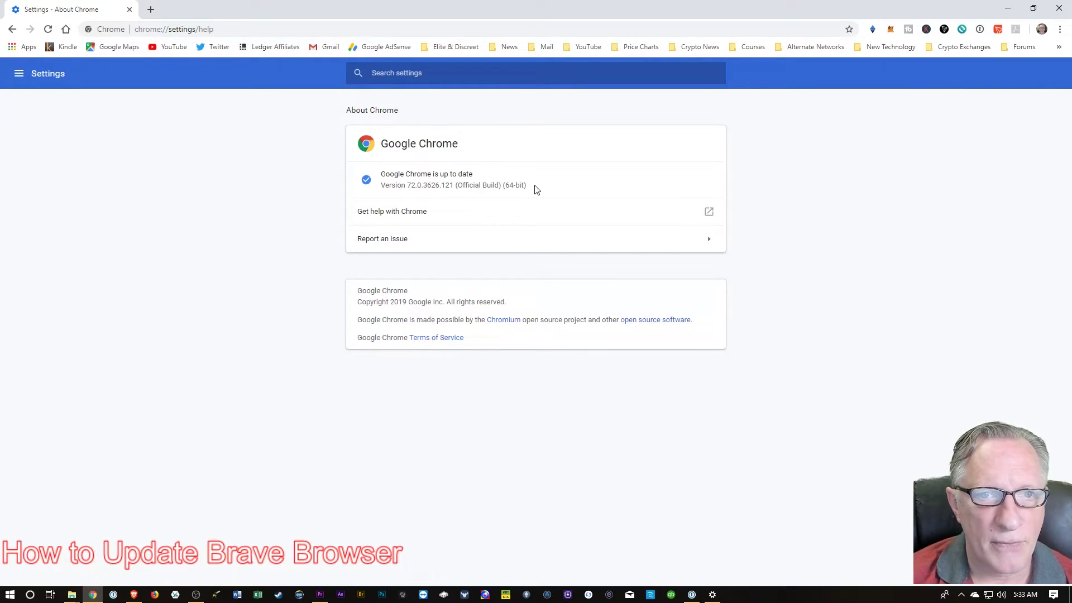
Search 'chrome should be updated' in a new Chrome tab
click(151, 11)
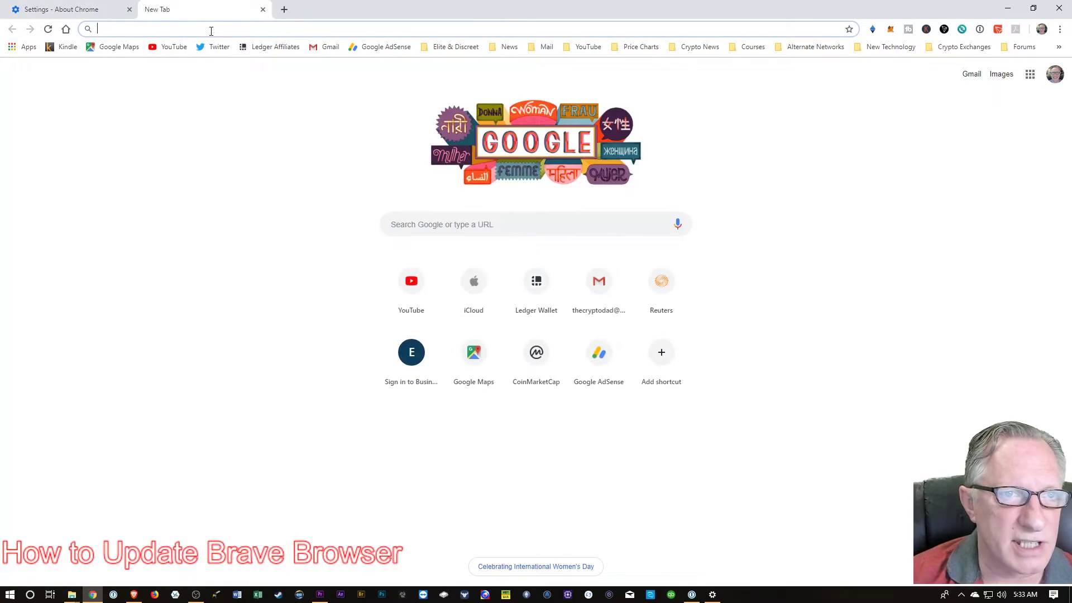
text(ch)
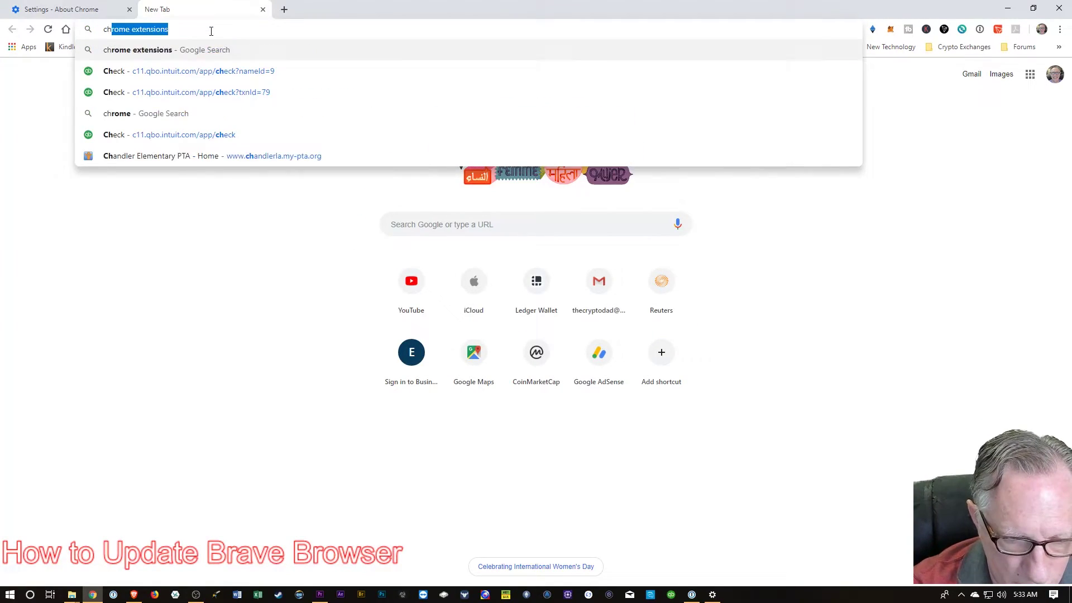
text(rome shou)
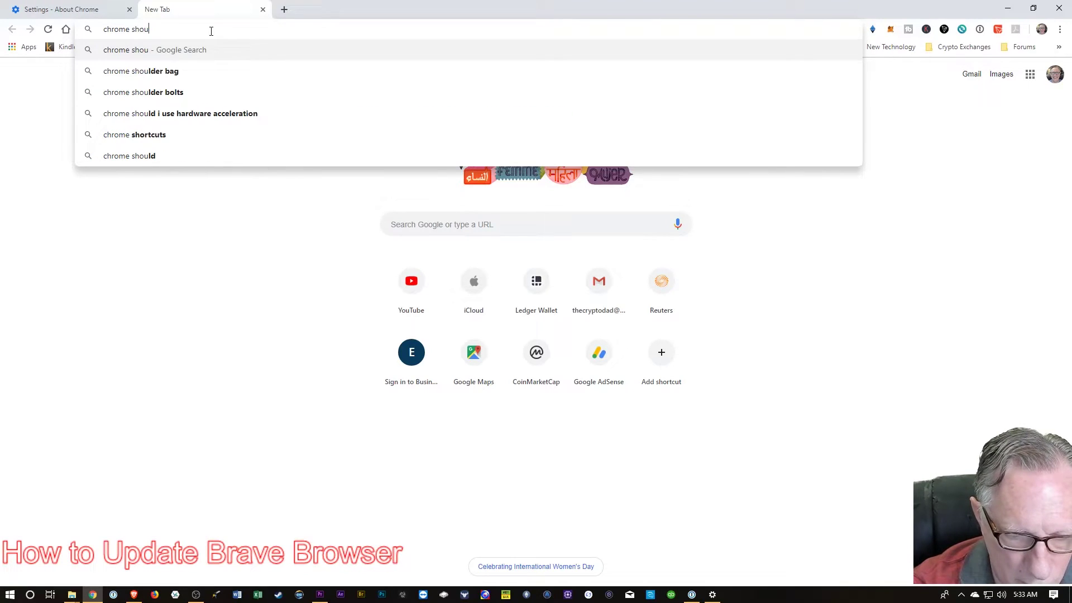
text(ld be updated)
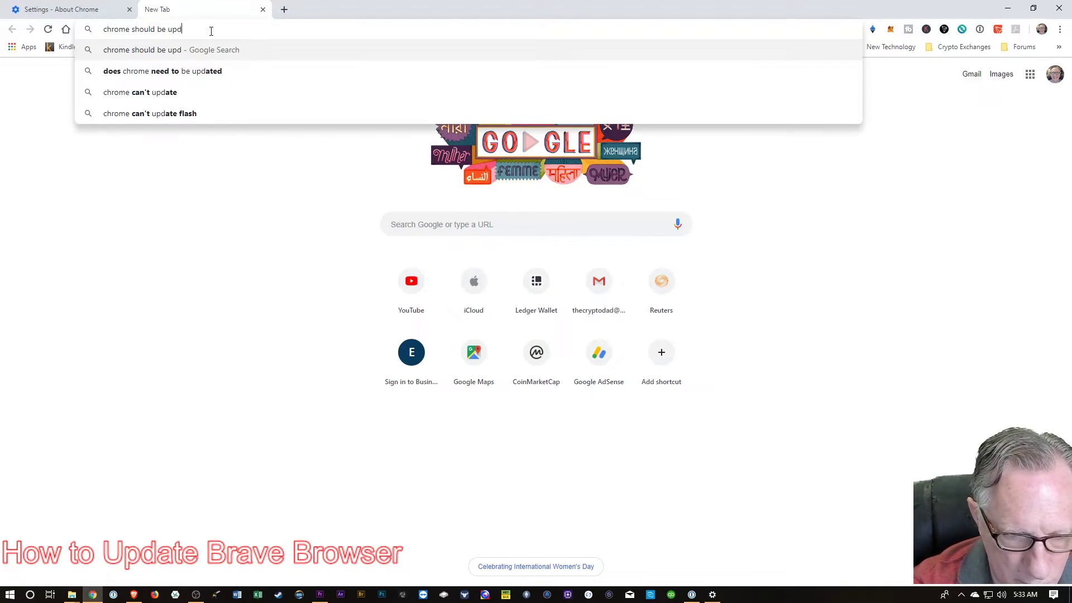
key(Return)
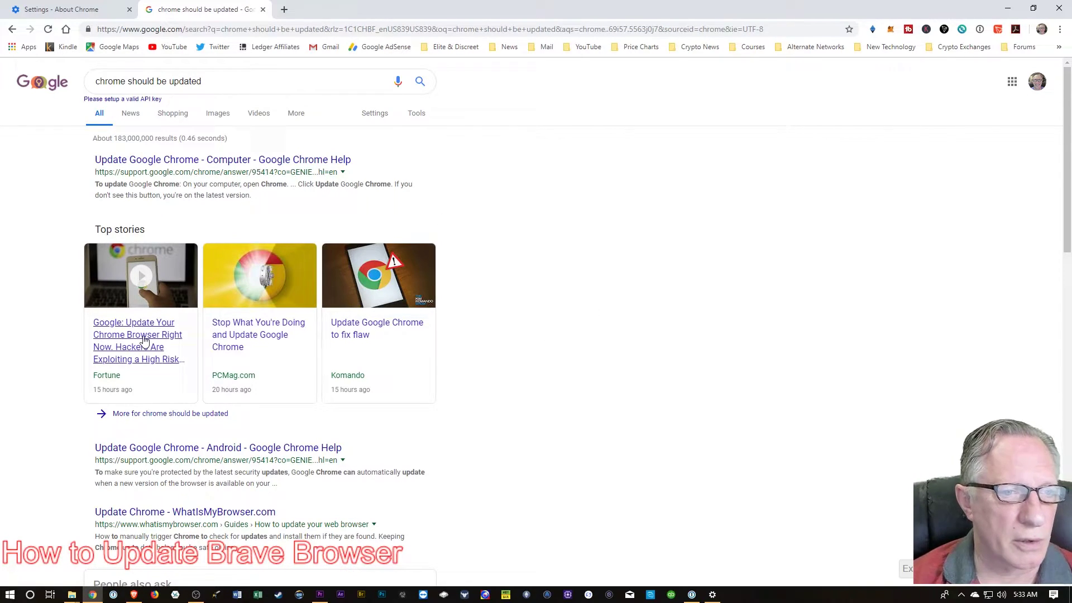
Open the Fortune story about Chrome's high-risk security flaw and read through it
click(159, 347)
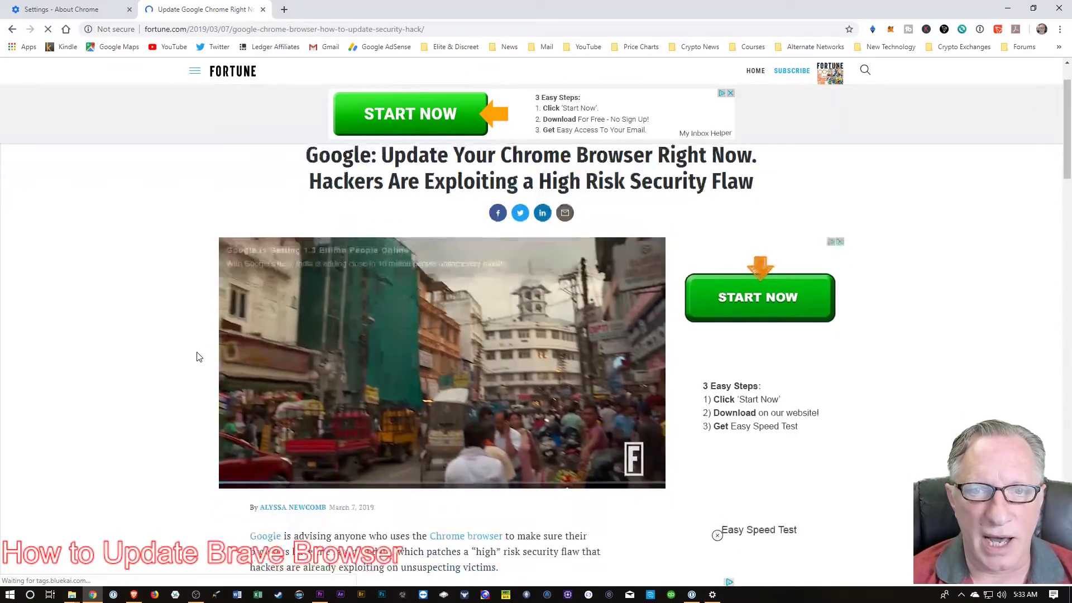
scroll(180, 349, down, 7)
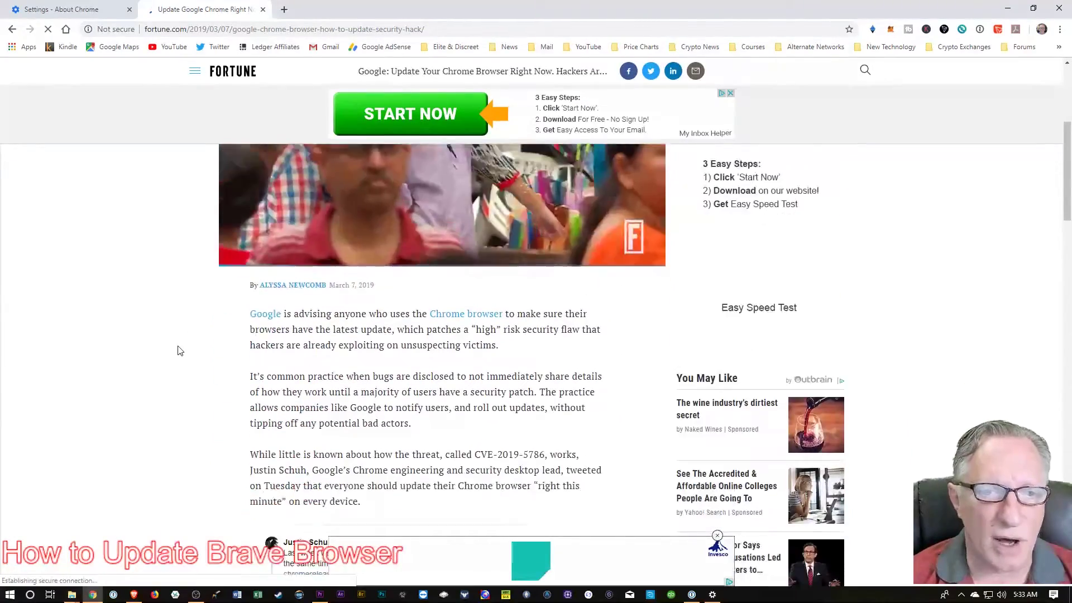
scroll(156, 348, down, 2)
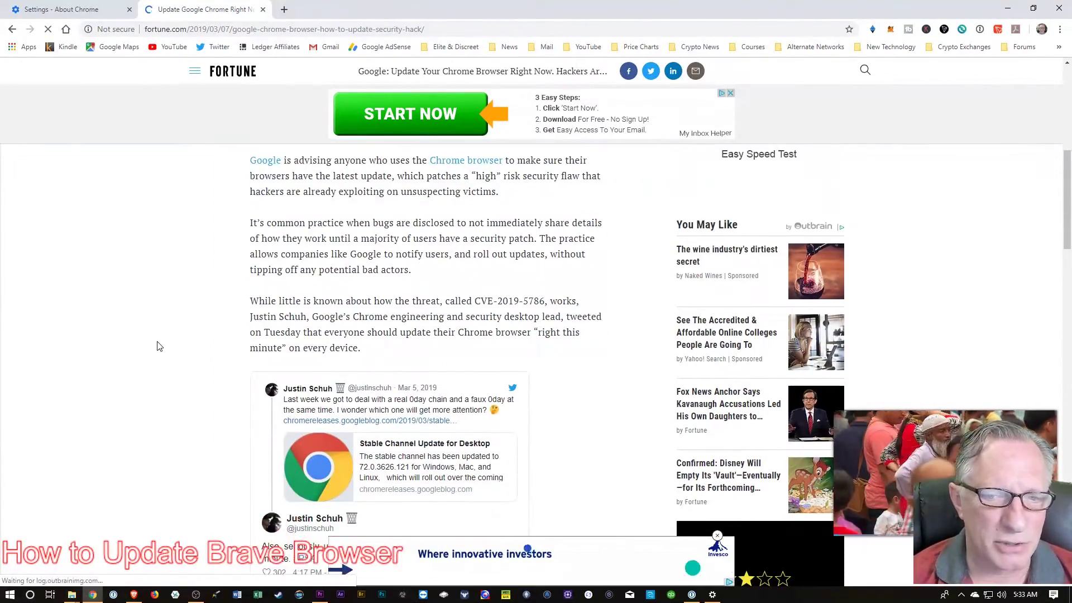
scroll(167, 349, down, 3)
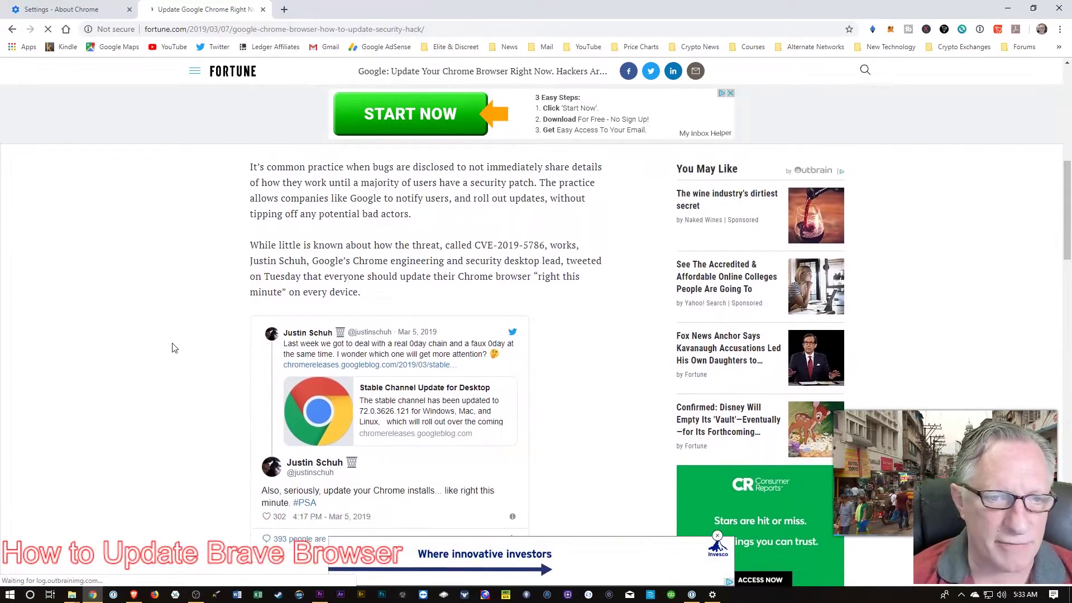
scroll(174, 345, down, 4)
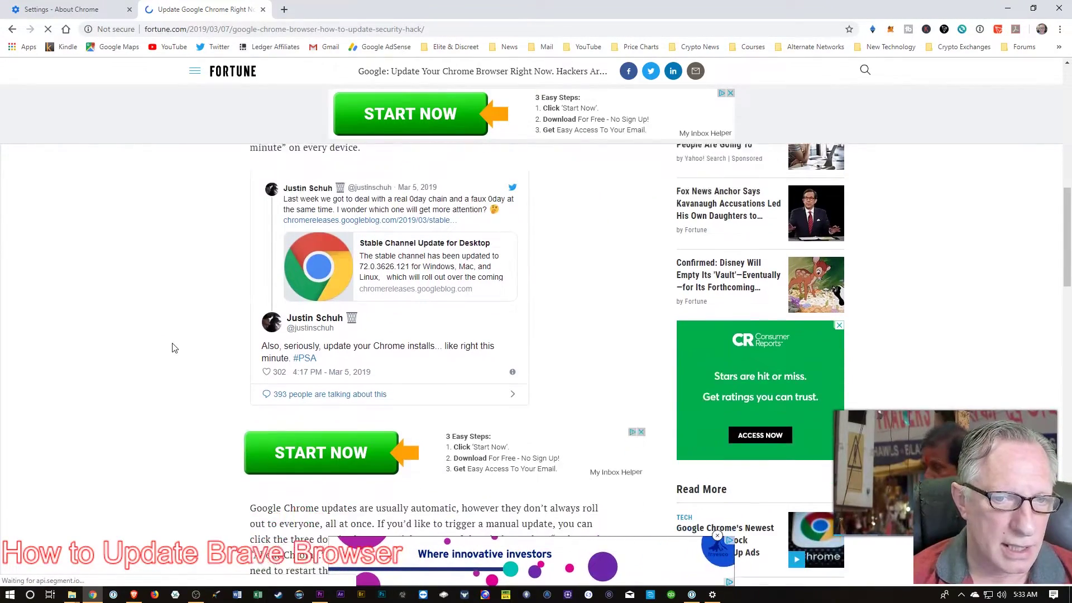
scroll(162, 340, down, 2)
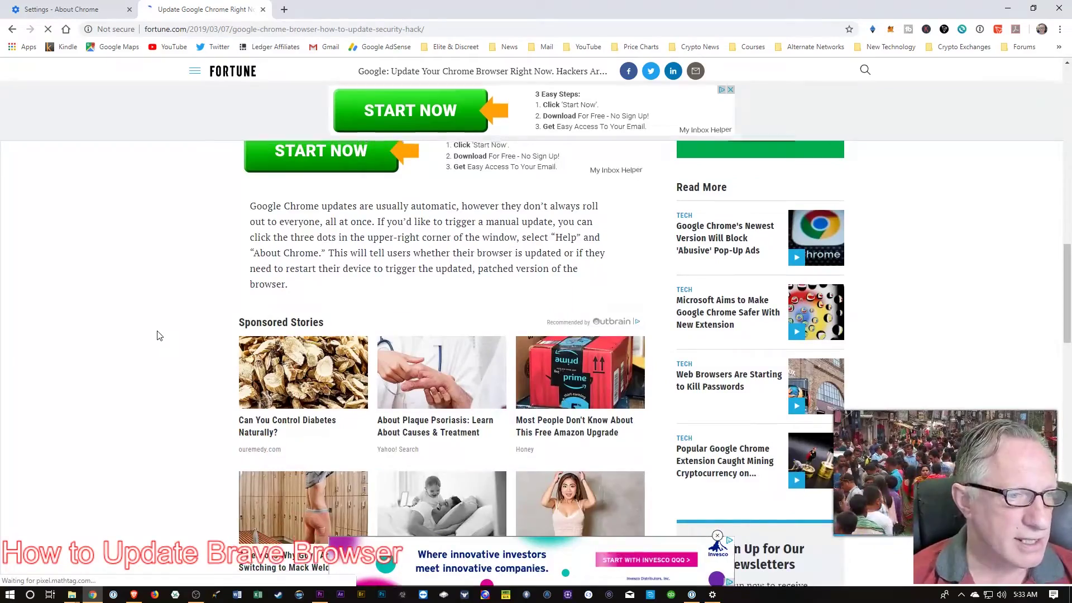
scroll(156, 329, up, 4)
scroll(152, 309, up, 10)
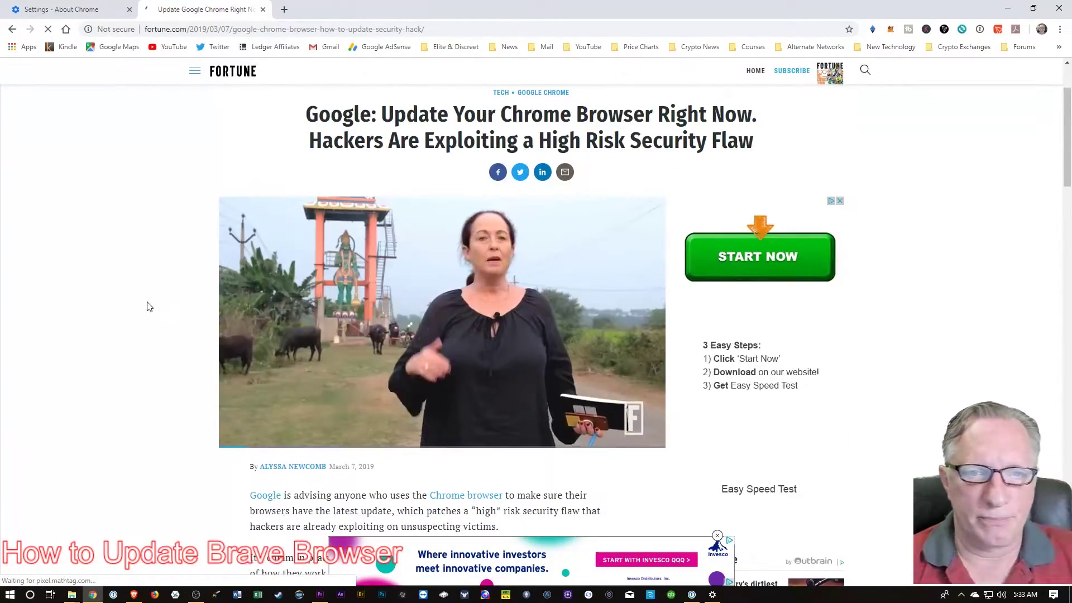
scroll(142, 303, up, 1)
scroll(142, 303, up, 3)
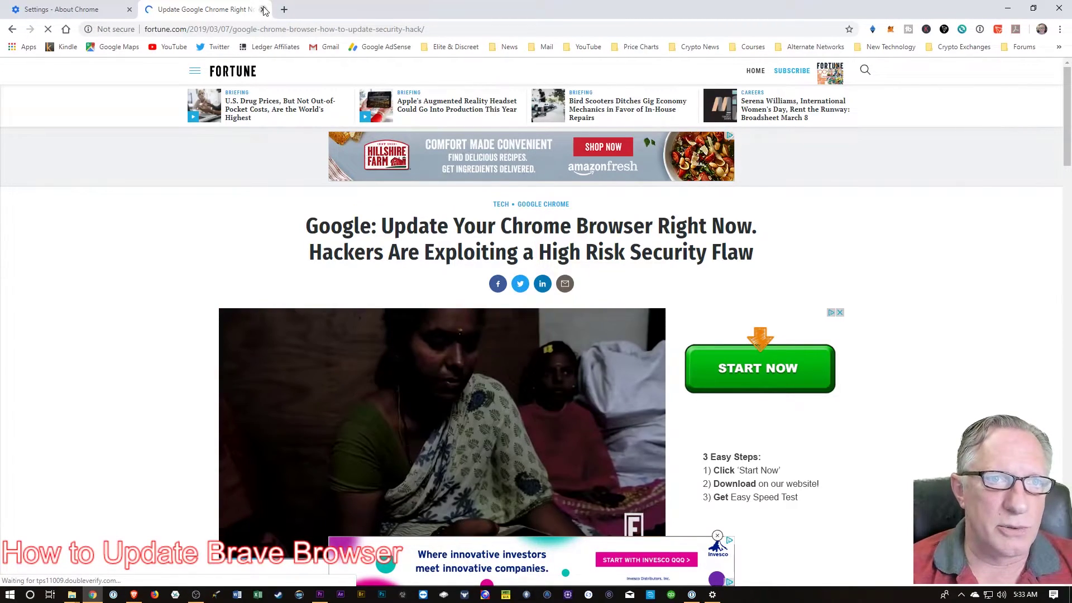
Close the Fortune tab and Chrome to return to Brave's About page at version 0.60.48
click(264, 9)
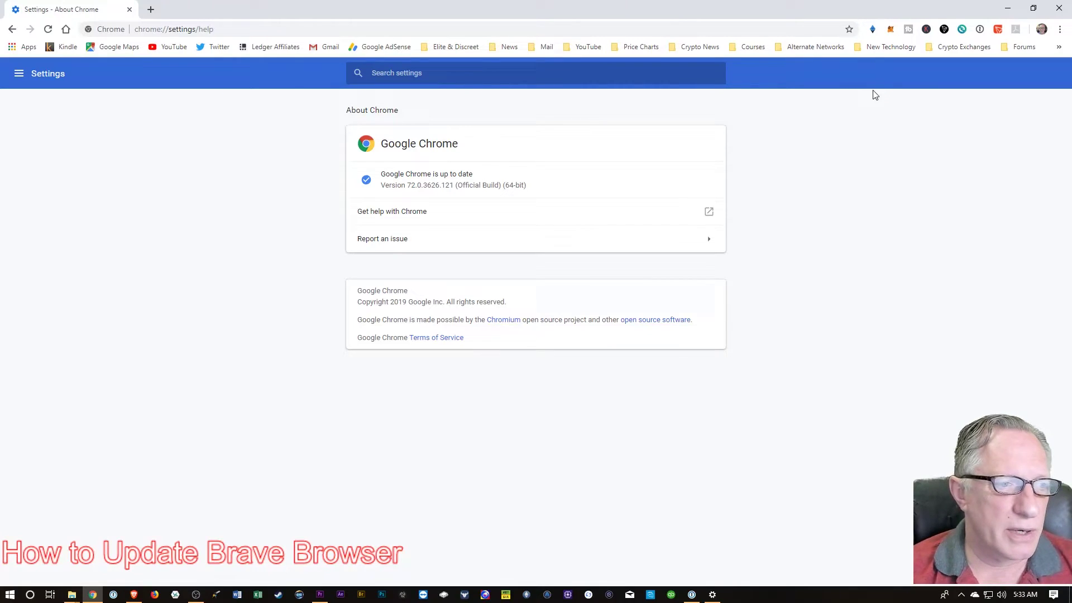
click(1059, 8)
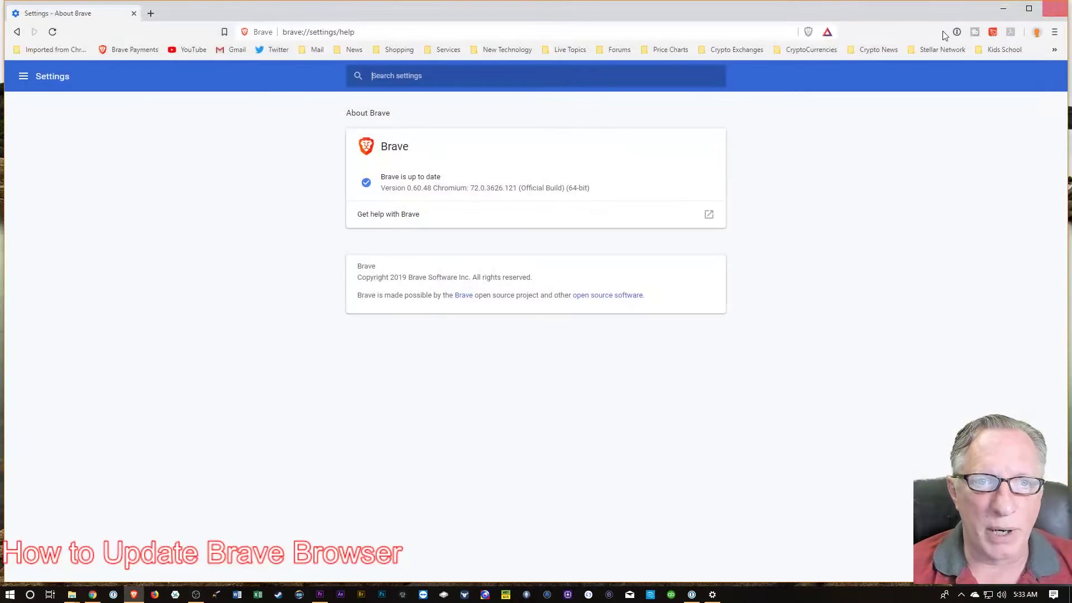
click(1055, 33)
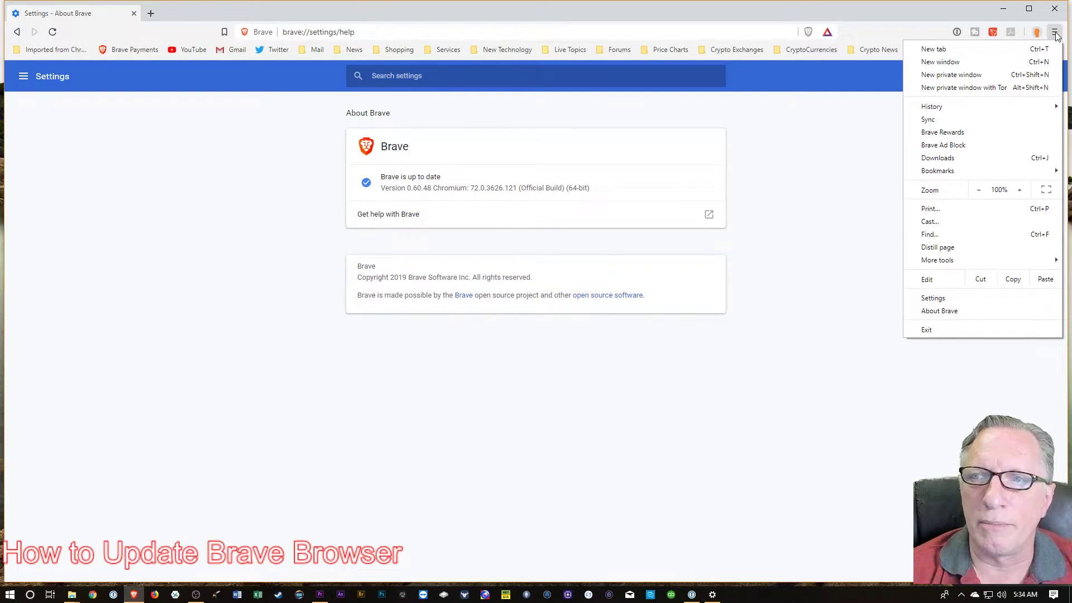
click(821, 142)
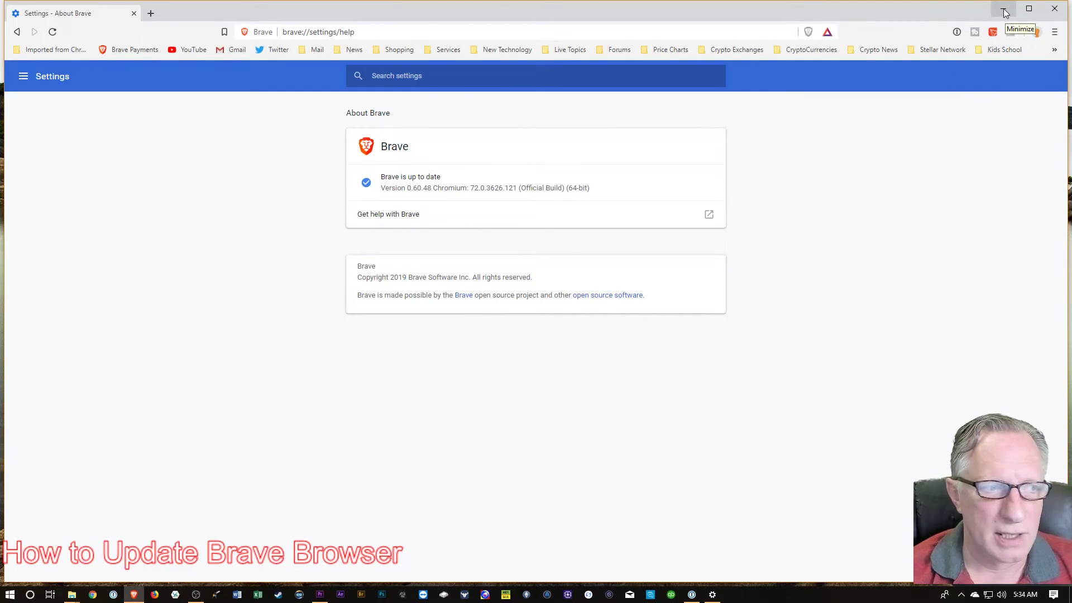
Minimize Brave and browse This PC > Local Disk (C:) > Users > the profile folder
click(1005, 13)
click(251, 262)
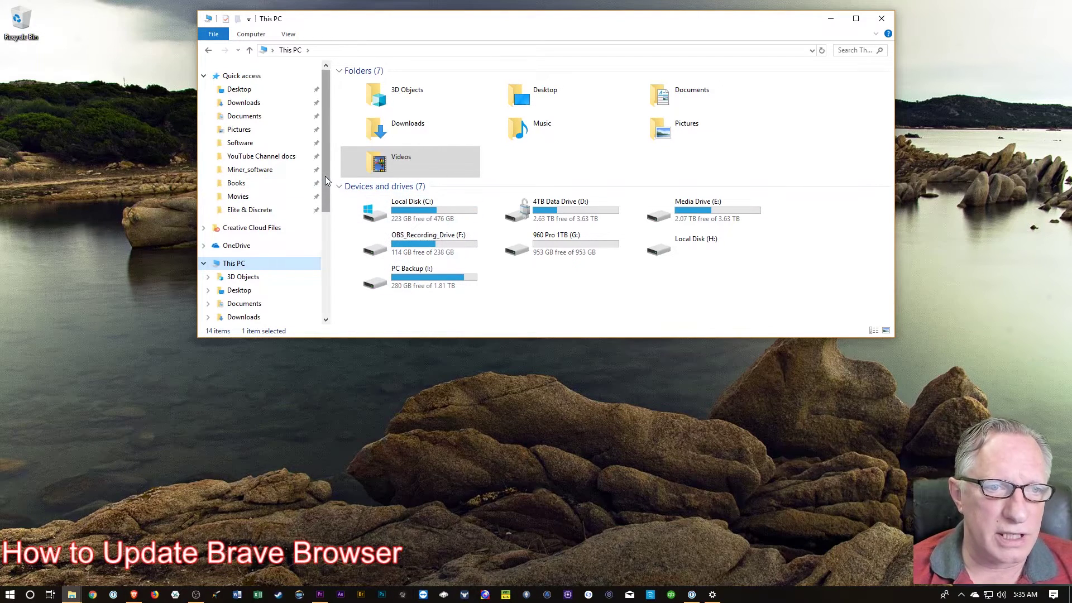
scroll(324, 192, down, 2)
drag(326, 204, 323, 242)
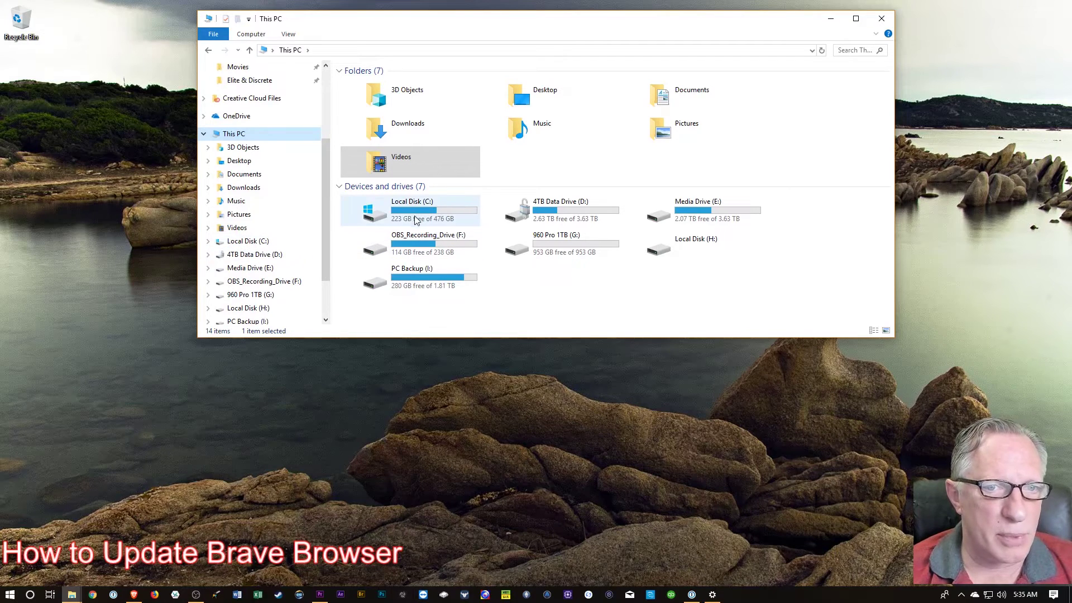
click(380, 220)
double_click(379, 217)
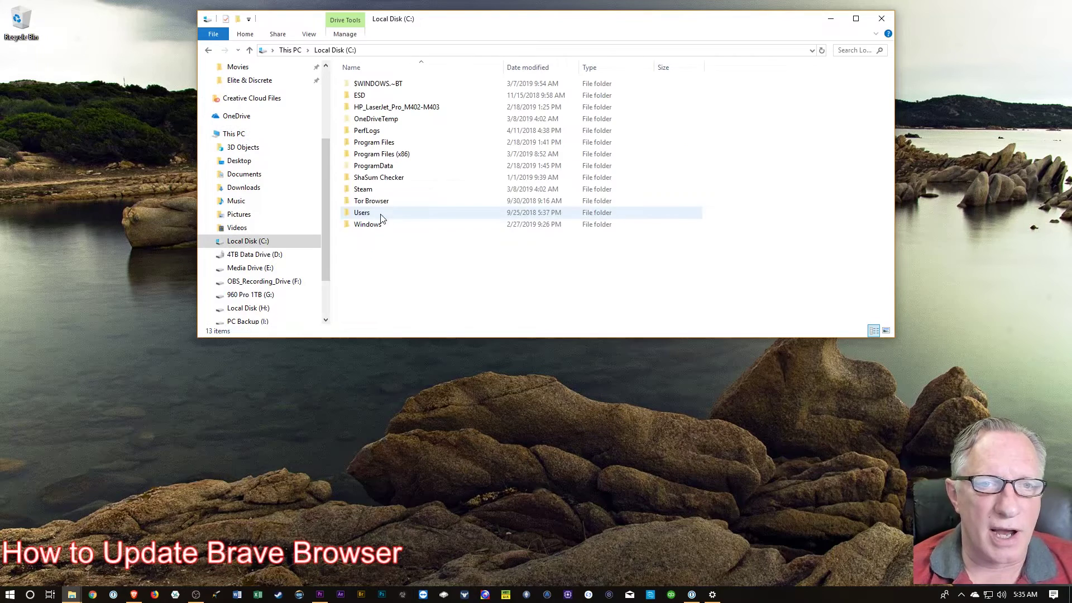
double_click(391, 216)
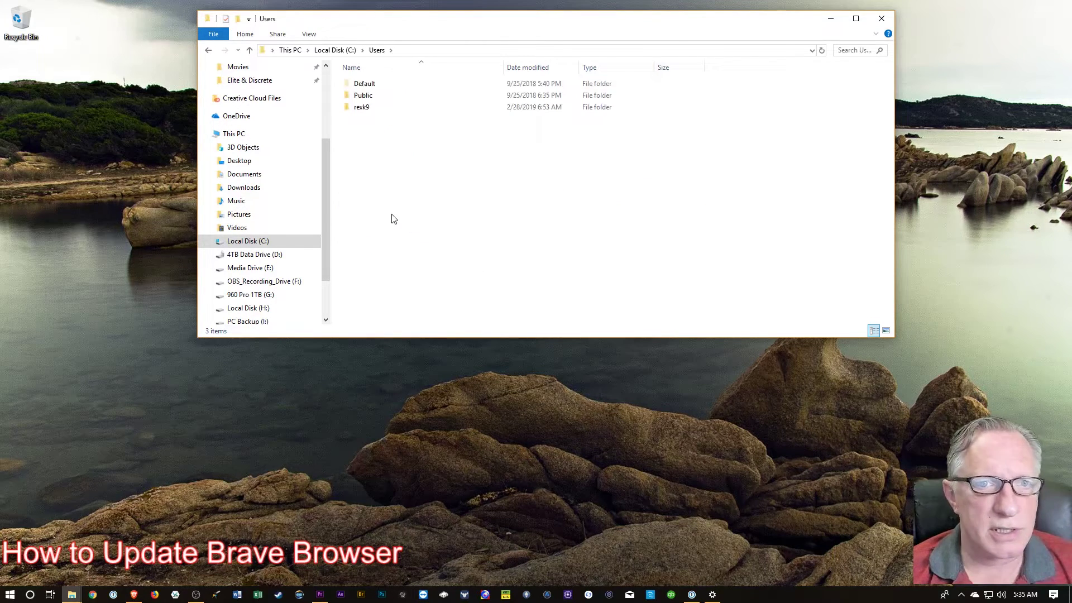
double_click(375, 107)
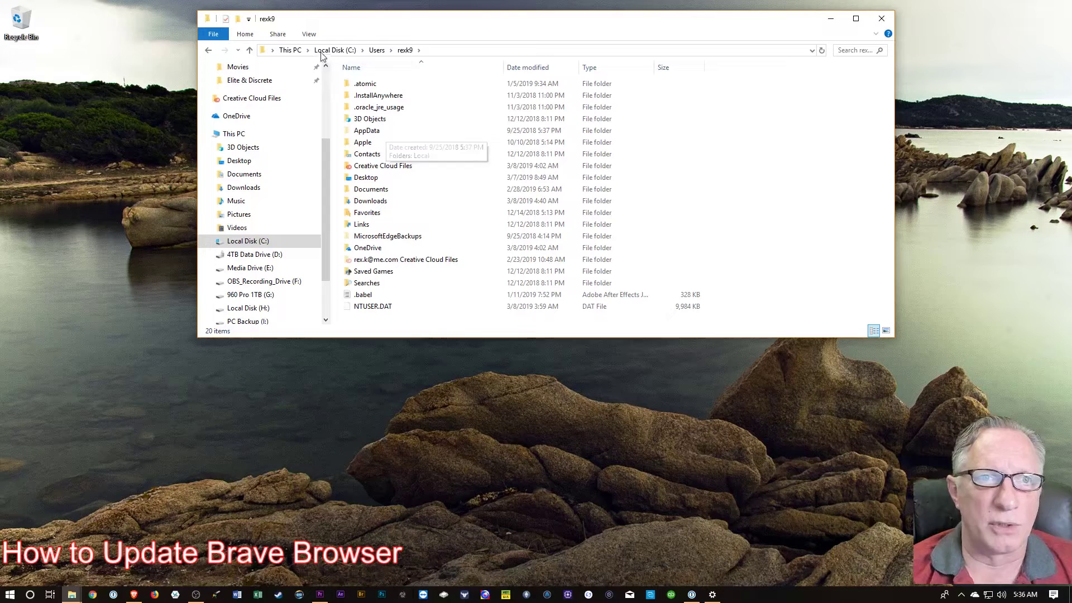
click(309, 34)
click(736, 59)
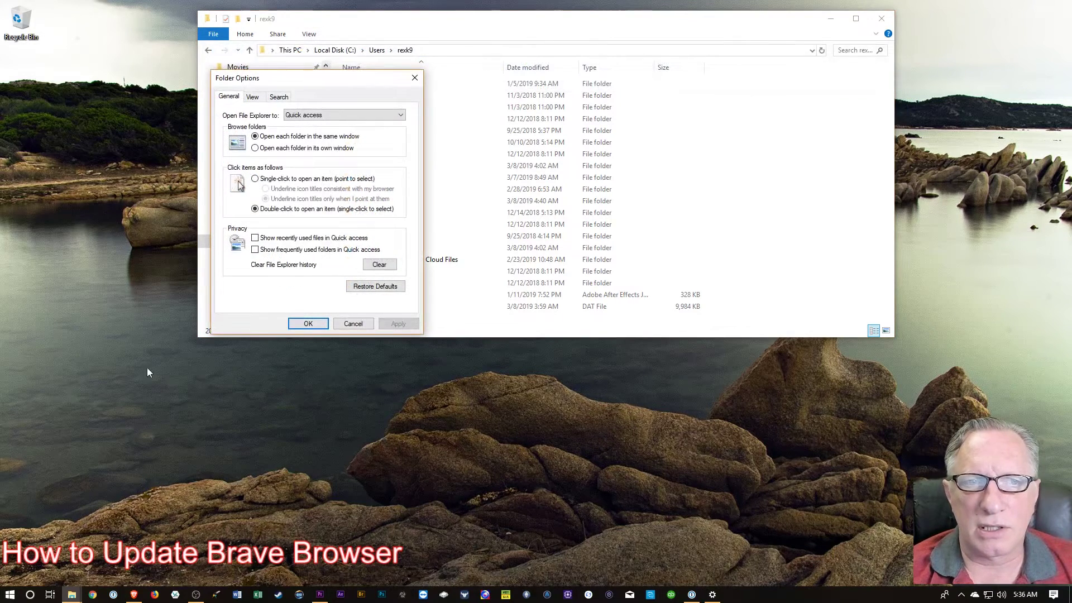
click(252, 96)
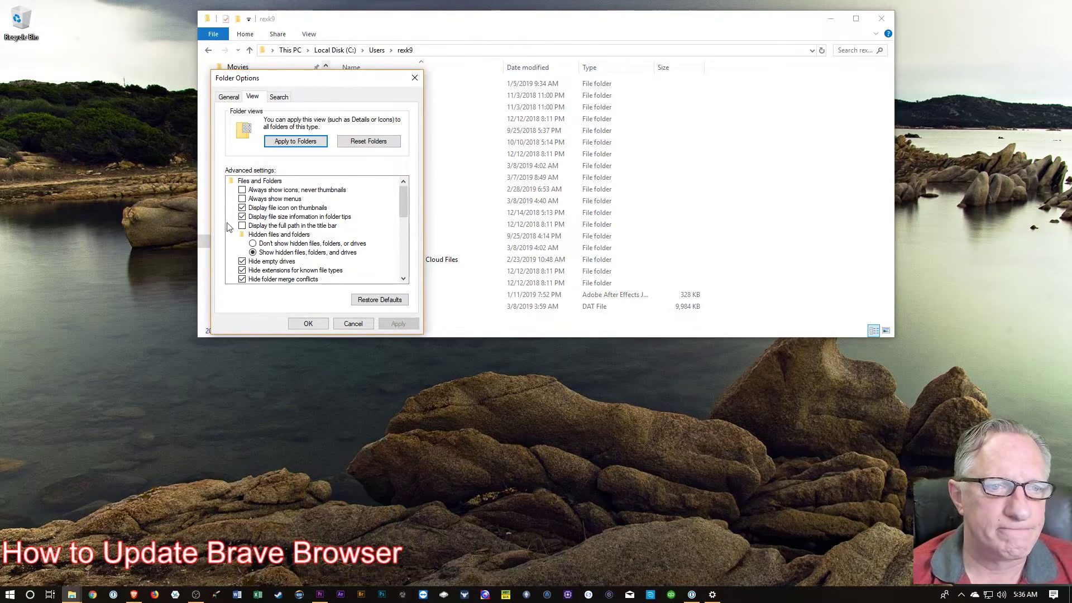
click(253, 244)
click(301, 324)
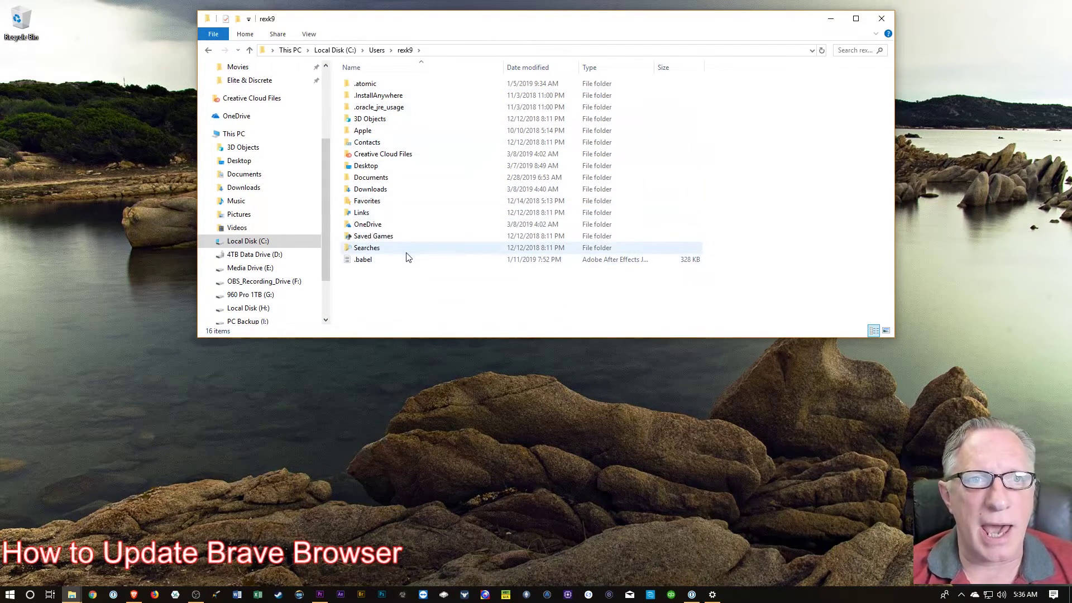
click(309, 34)
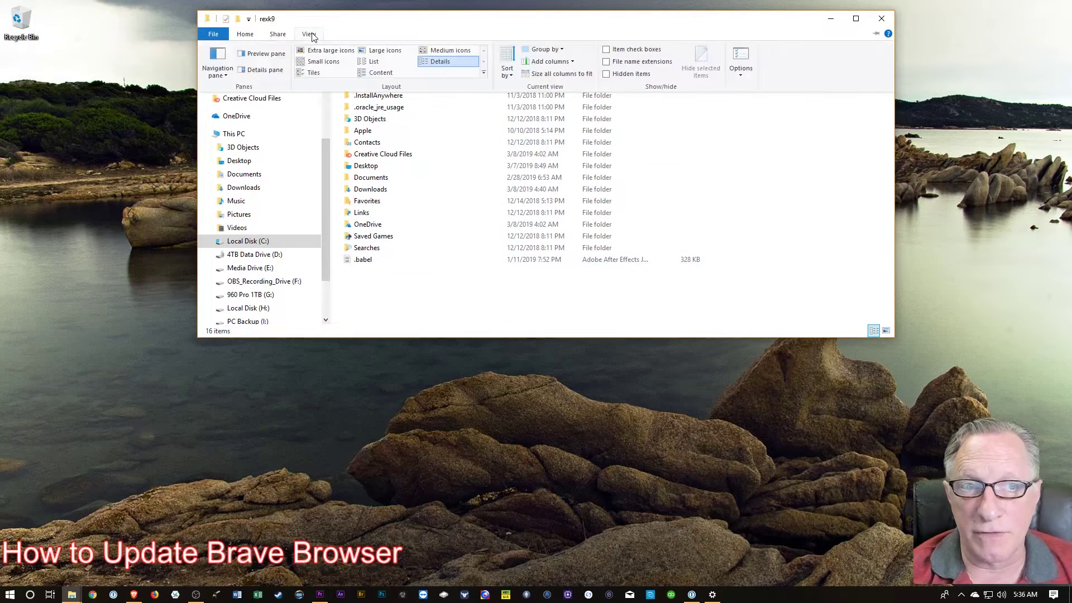
click(741, 56)
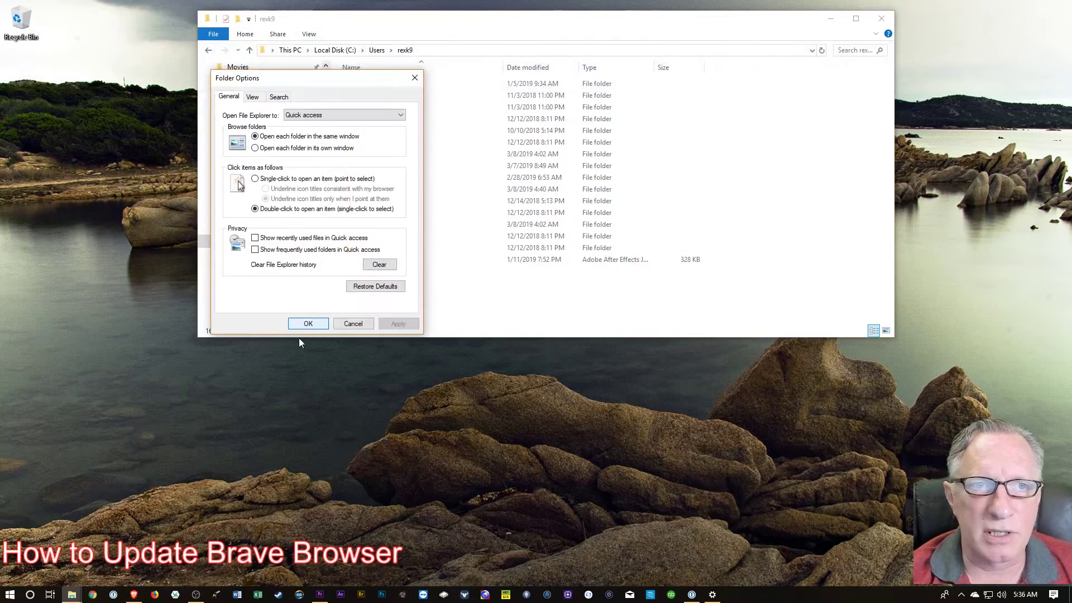
click(252, 97)
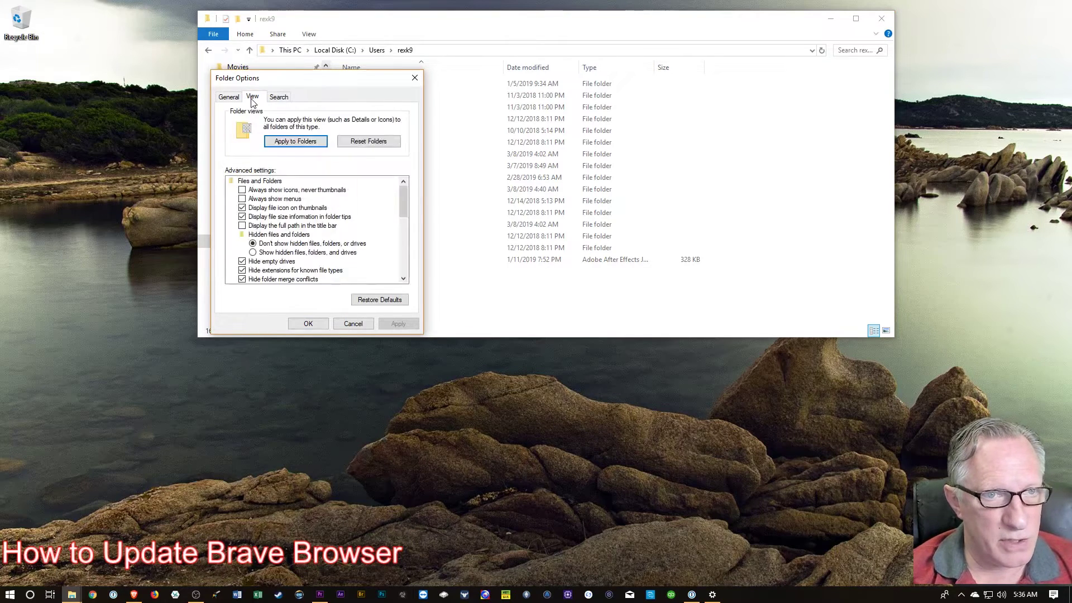
click(253, 252)
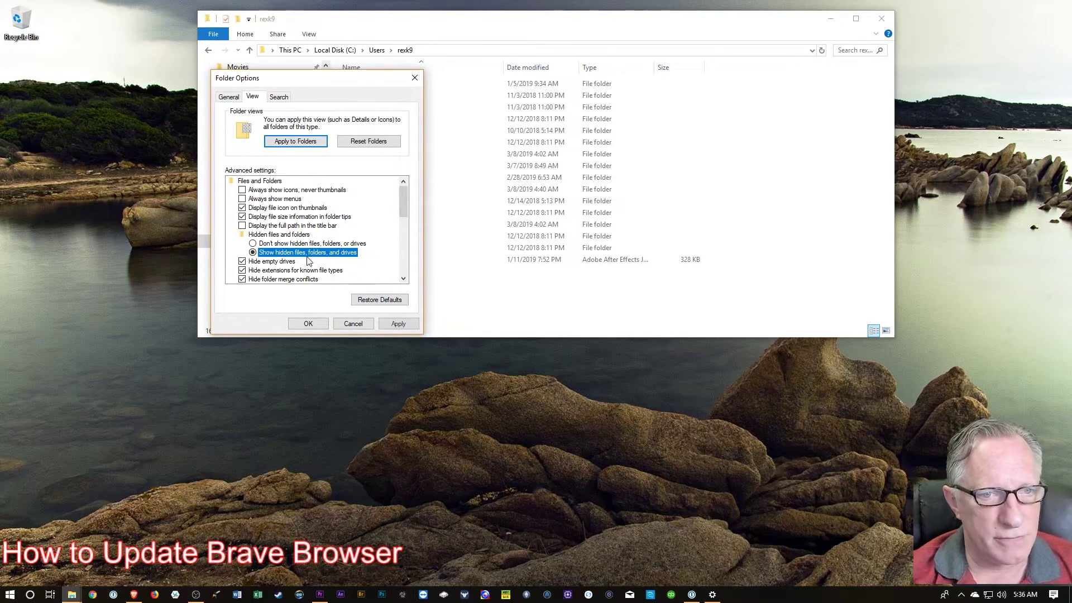
click(308, 324)
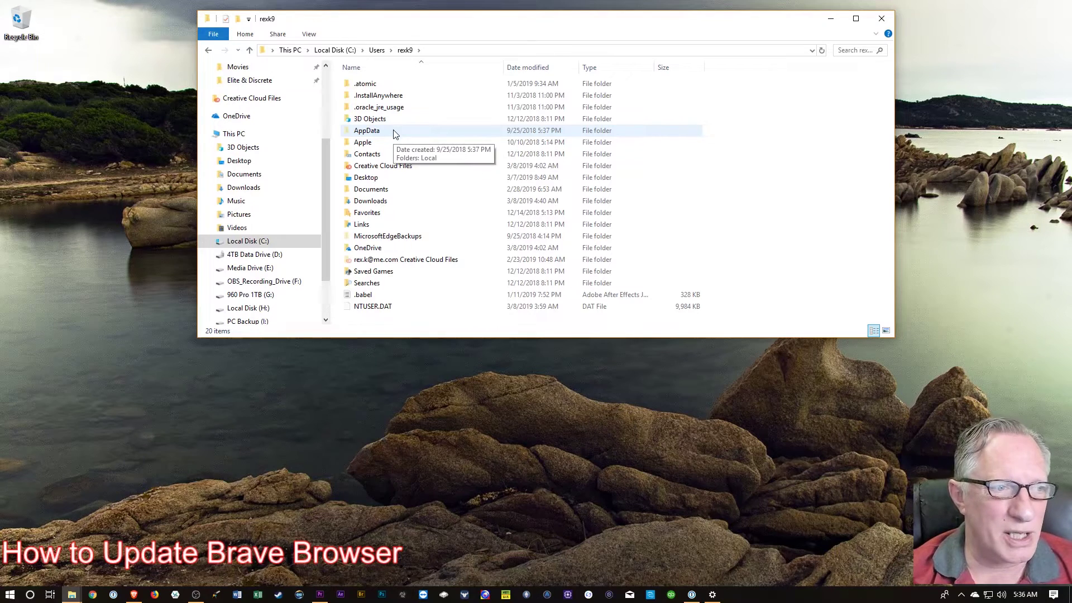
Browse AppData via Roaming and Local\BraveSoftware into Brave-Browser's User Data folder
double_click(366, 133)
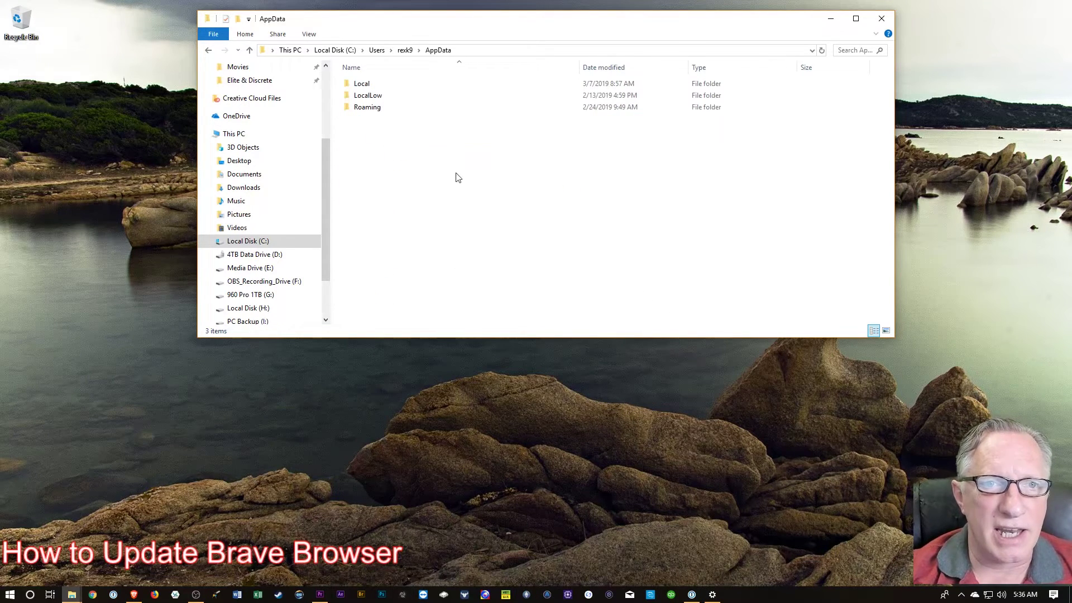
double_click(383, 110)
scroll(467, 268, down, 3)
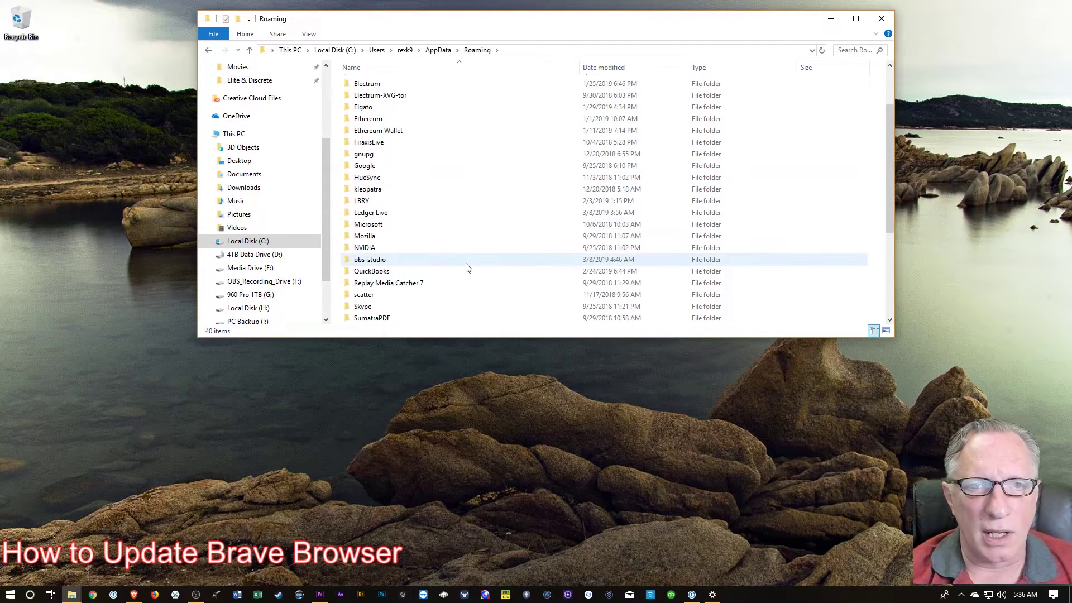
scroll(467, 268, up, 2)
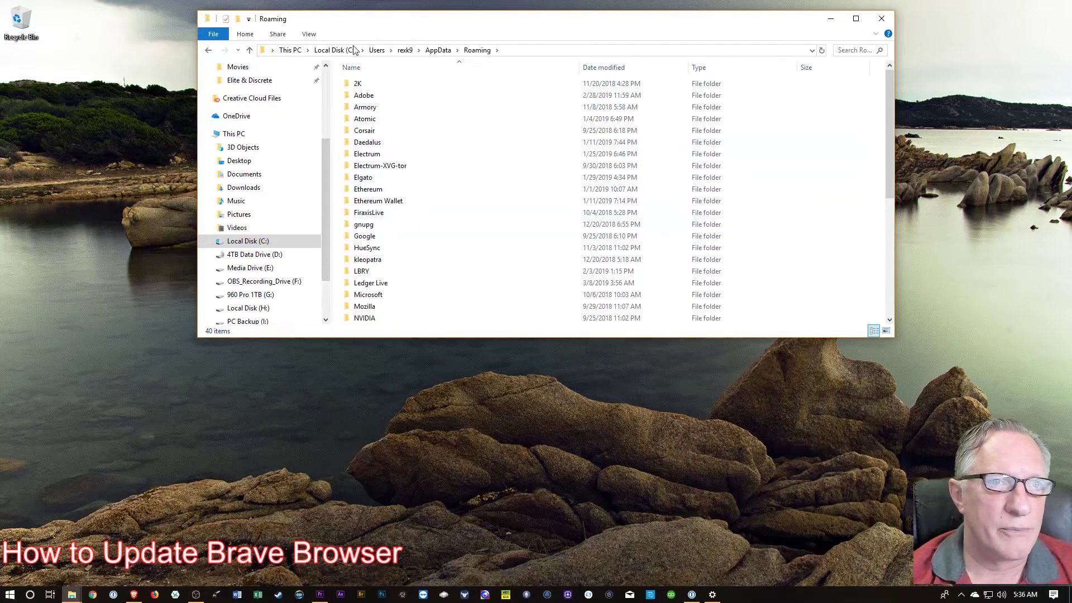
click(209, 51)
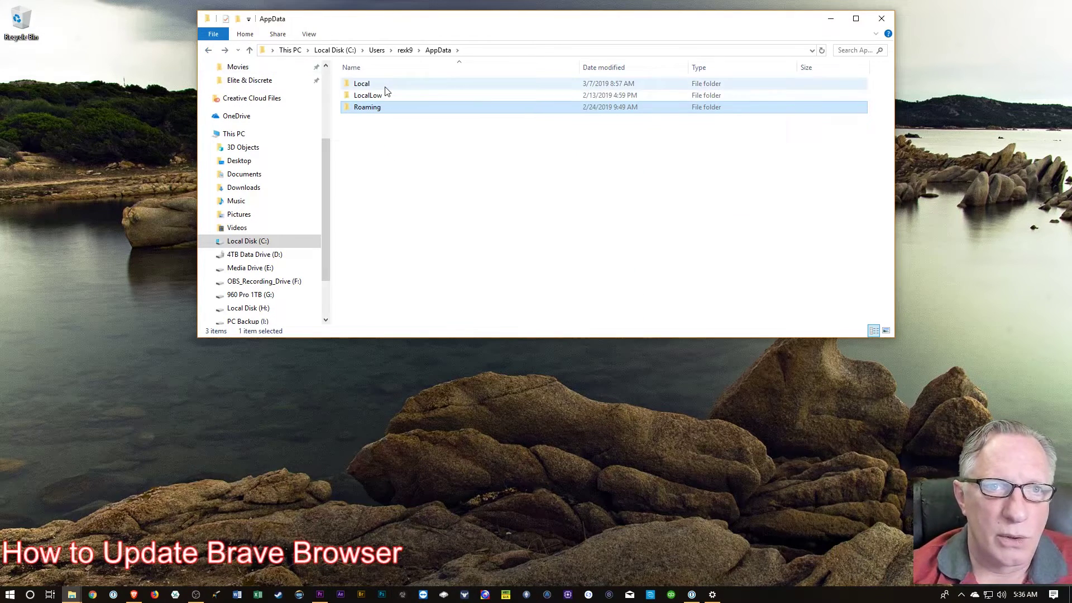
double_click(384, 88)
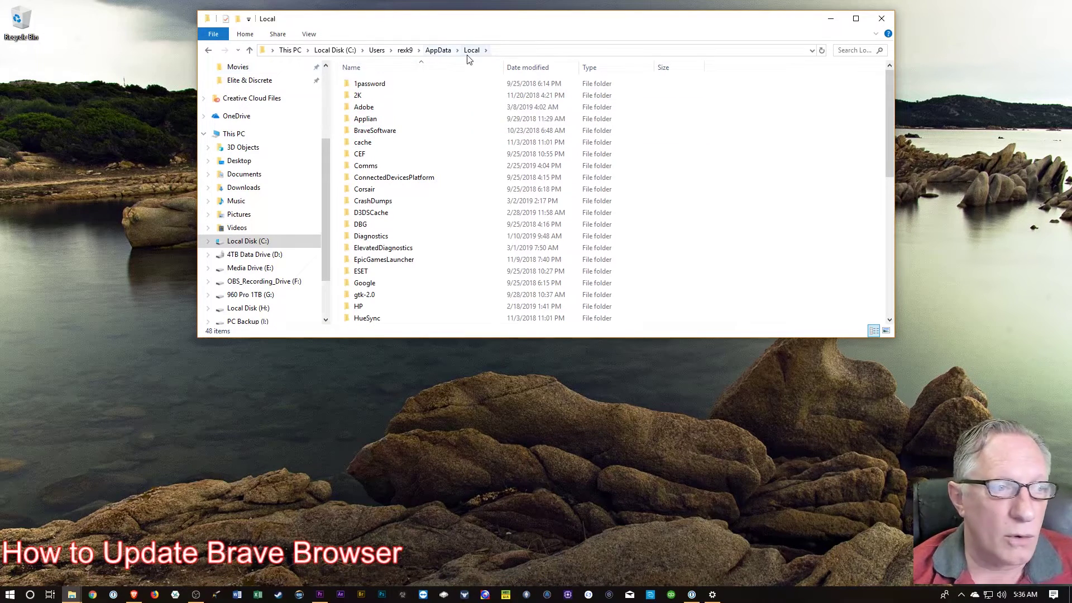
double_click(369, 132)
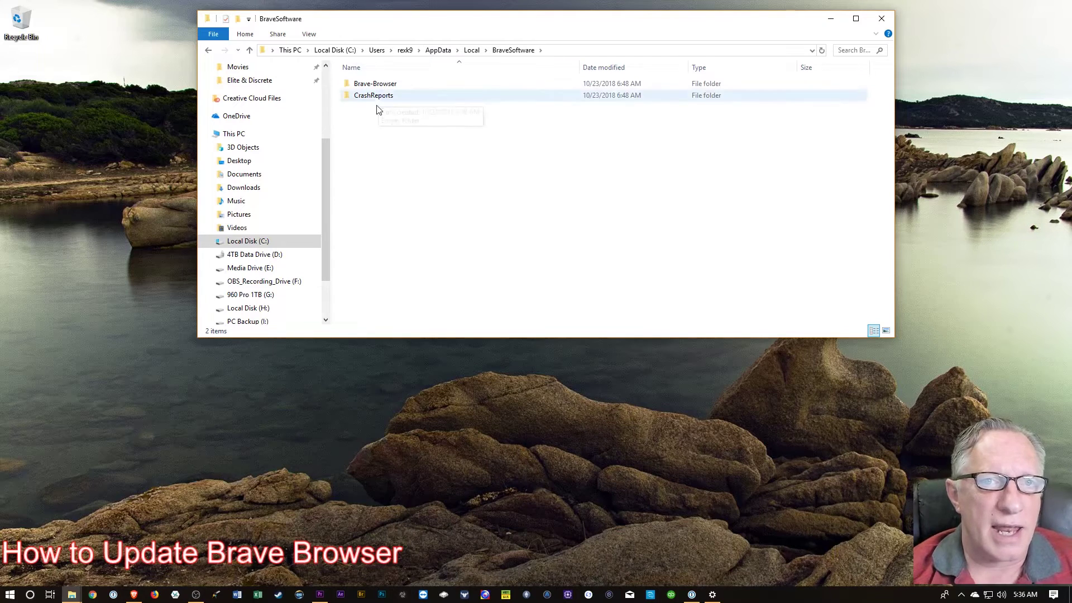
double_click(375, 84)
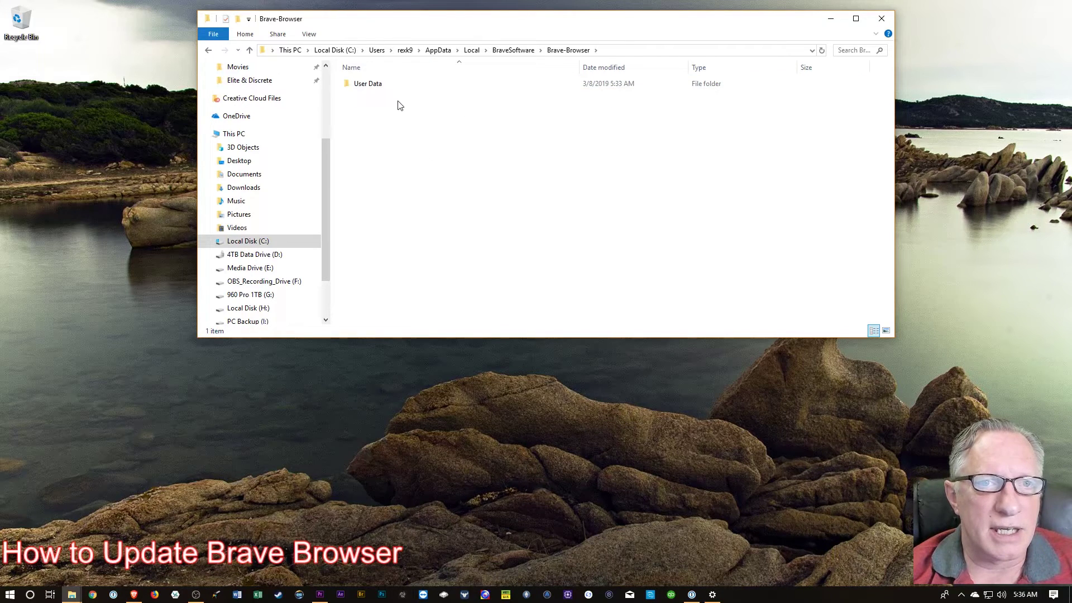
double_click(369, 86)
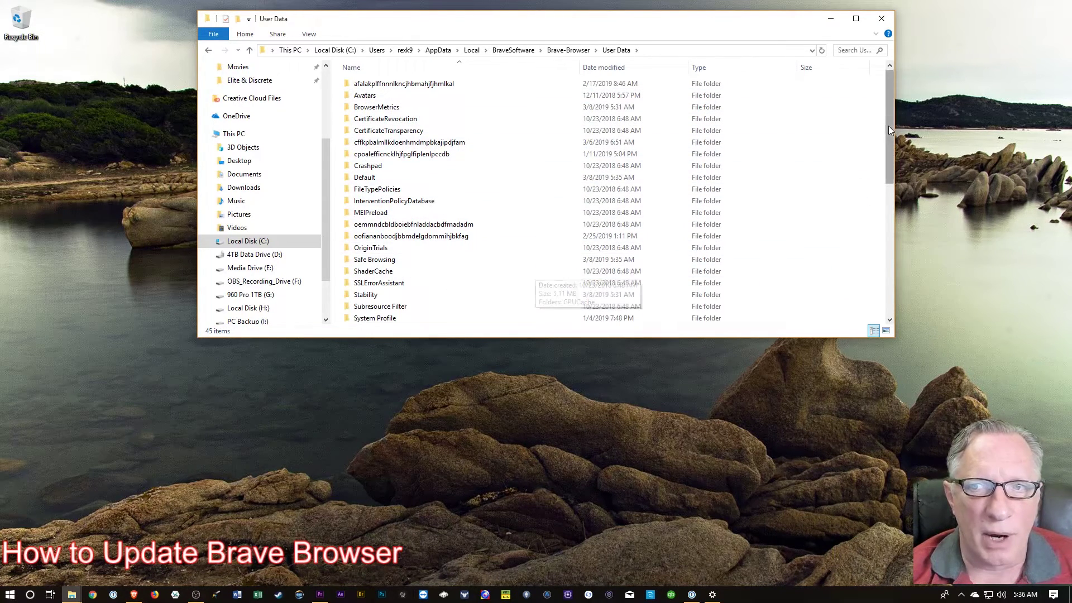
scroll(889, 126, down, 8)
scroll(871, 167, up, 8)
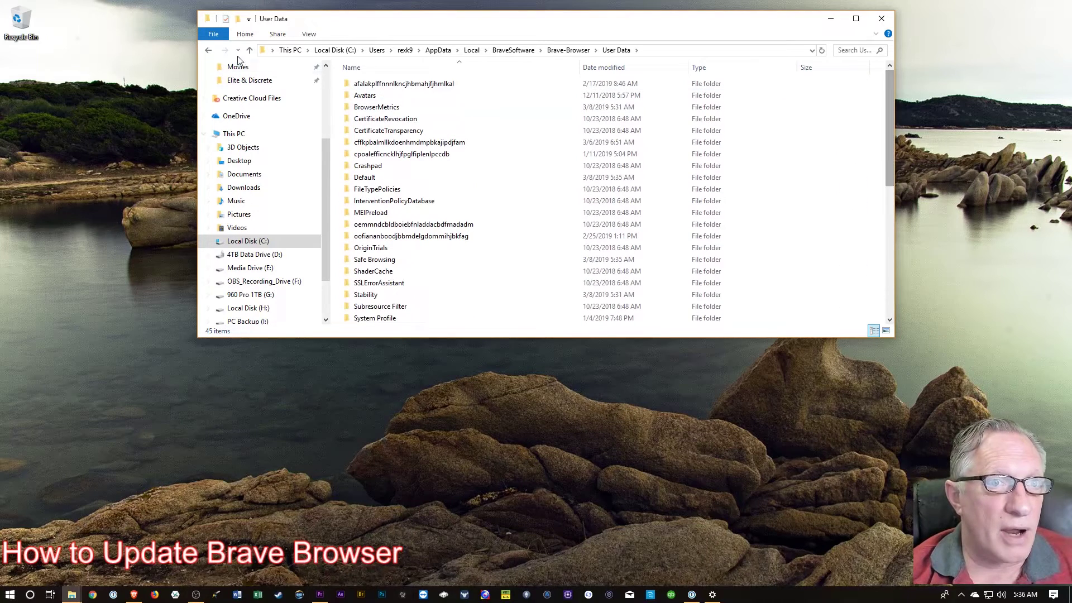
Go back to BraveSoftware and drag the Brave-Browser folder out as a backup
click(209, 51)
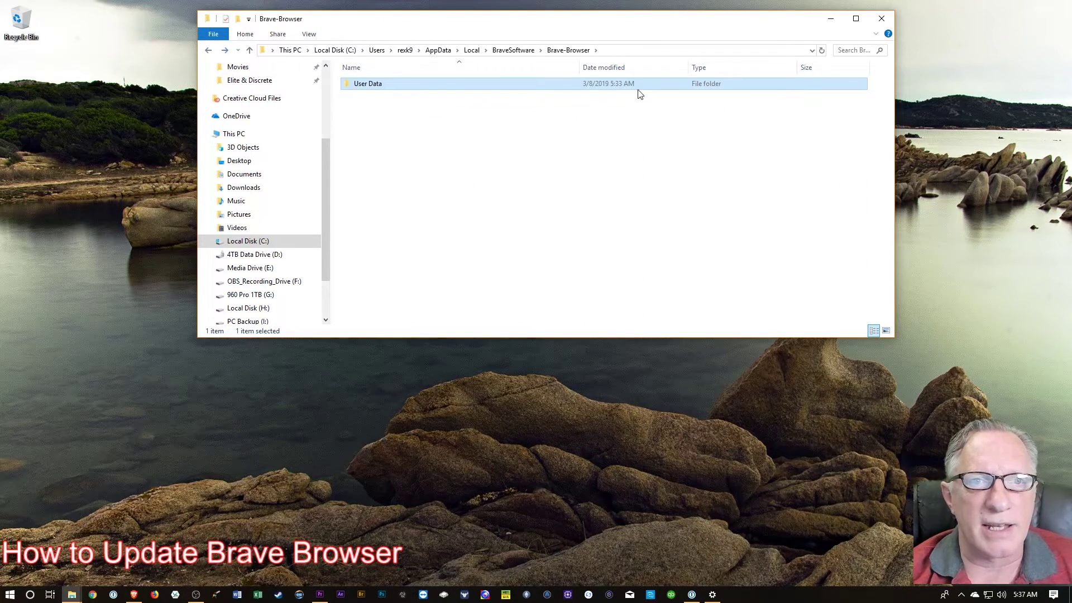
click(209, 51)
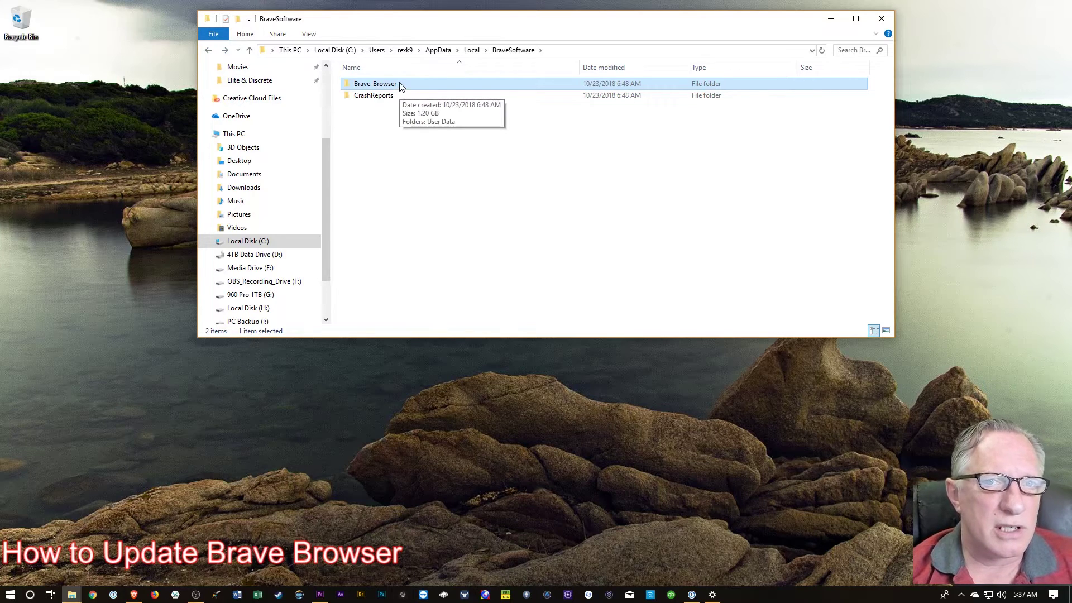
drag(399, 86, 404, 184)
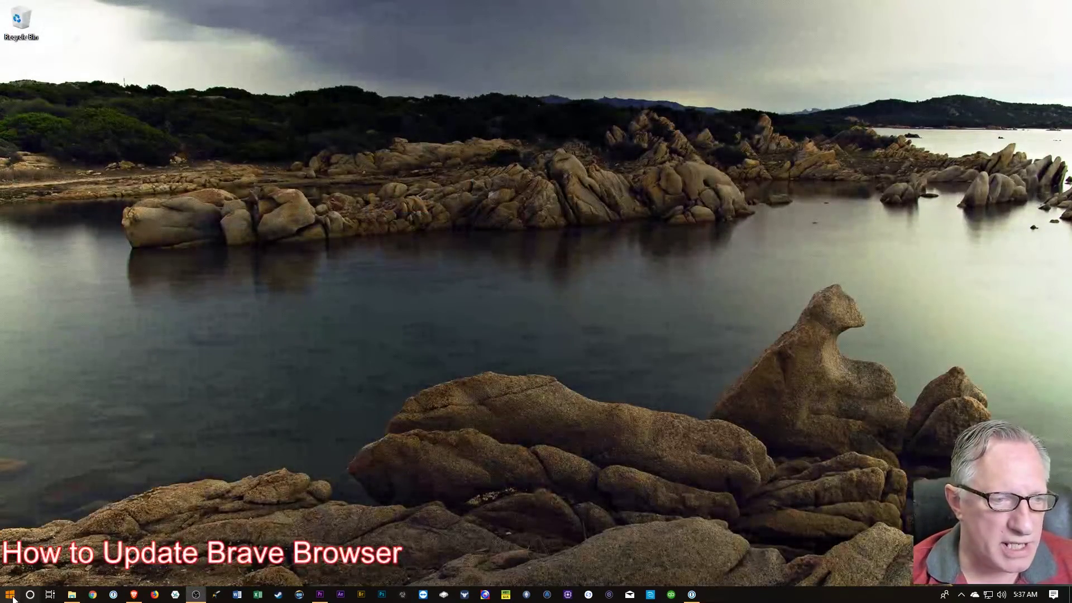
In Settings > Apps, choose Uninstall on Brave, triggering the close-all-windows warning
click(11, 595)
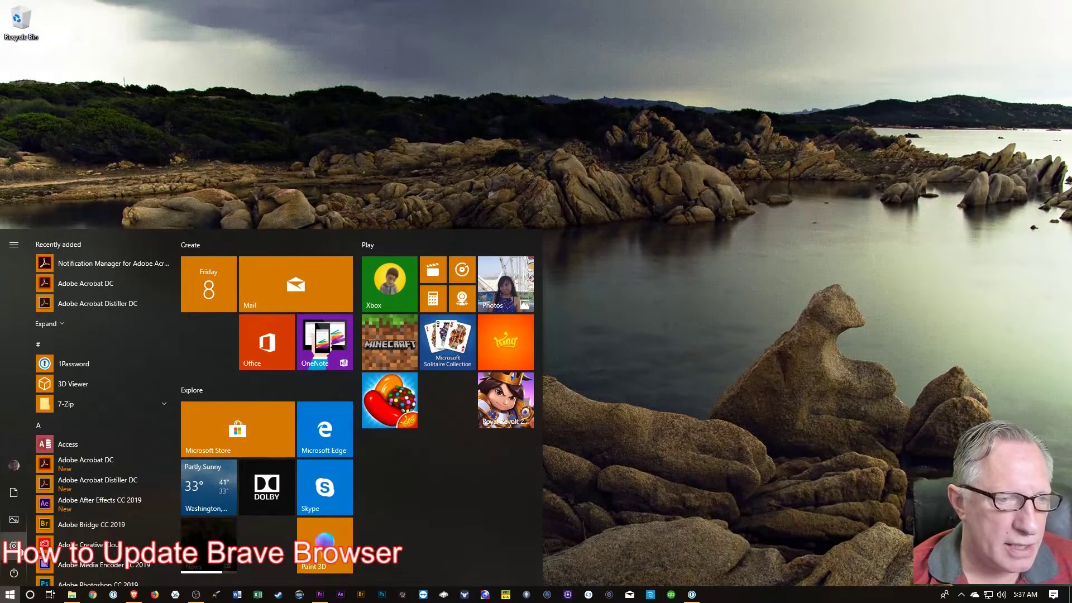
click(14, 548)
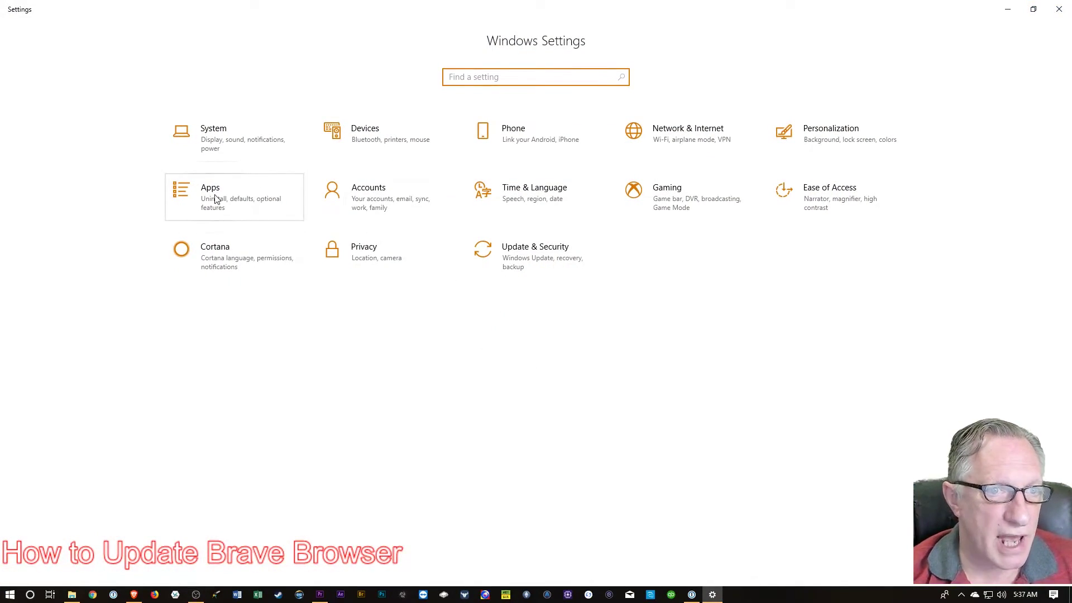
click(215, 199)
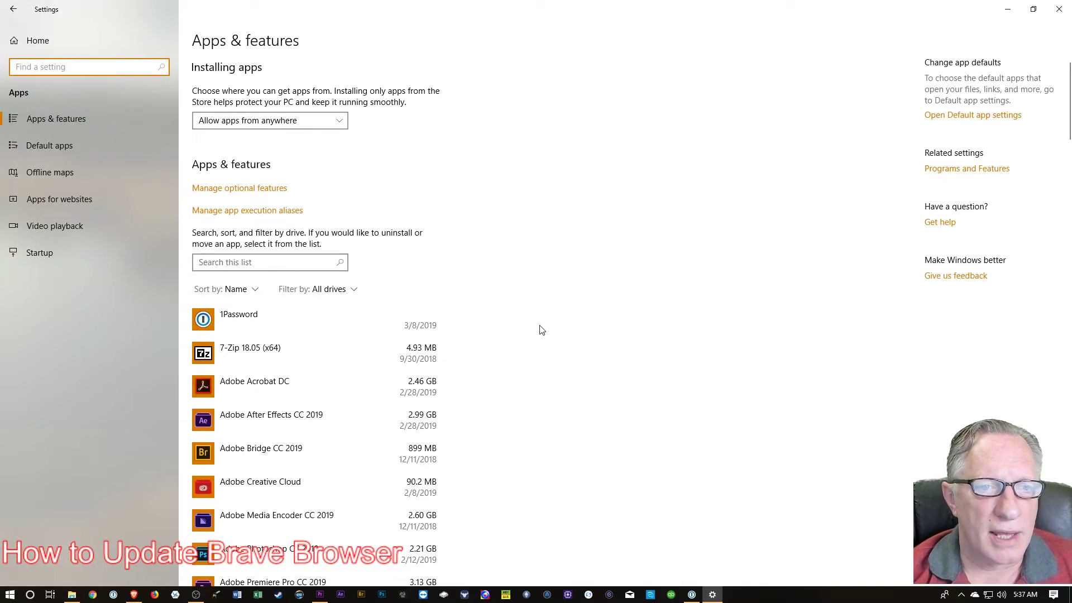
scroll(424, 379, down, 10)
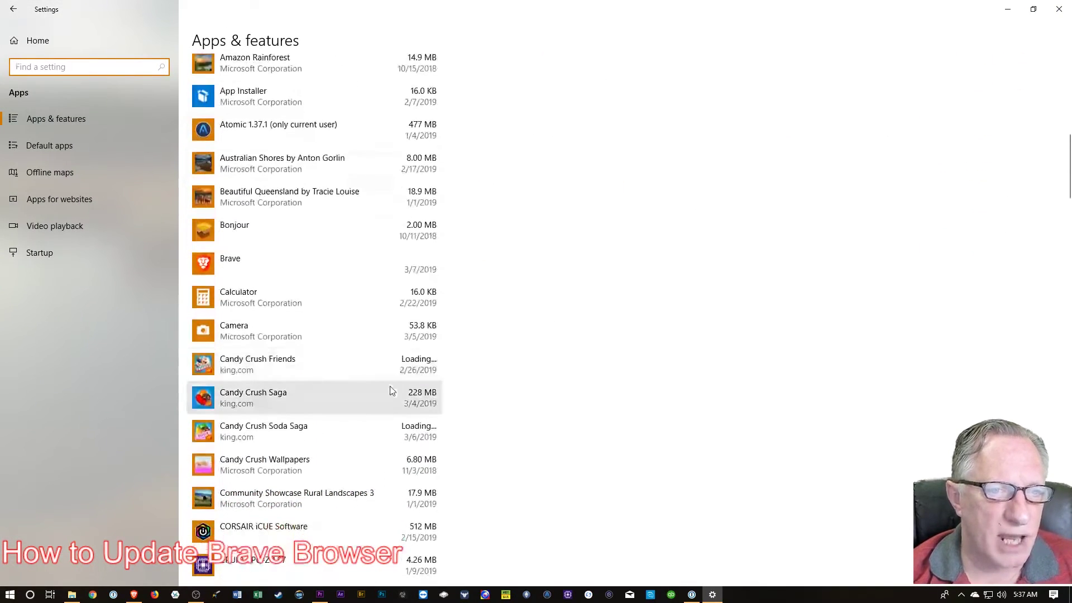
click(254, 260)
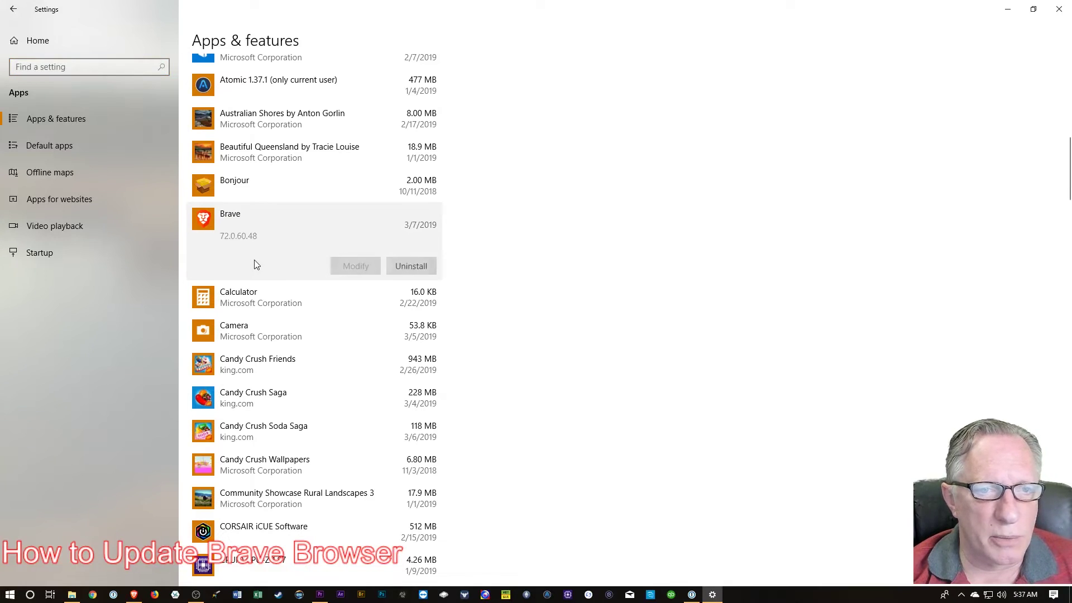
click(421, 267)
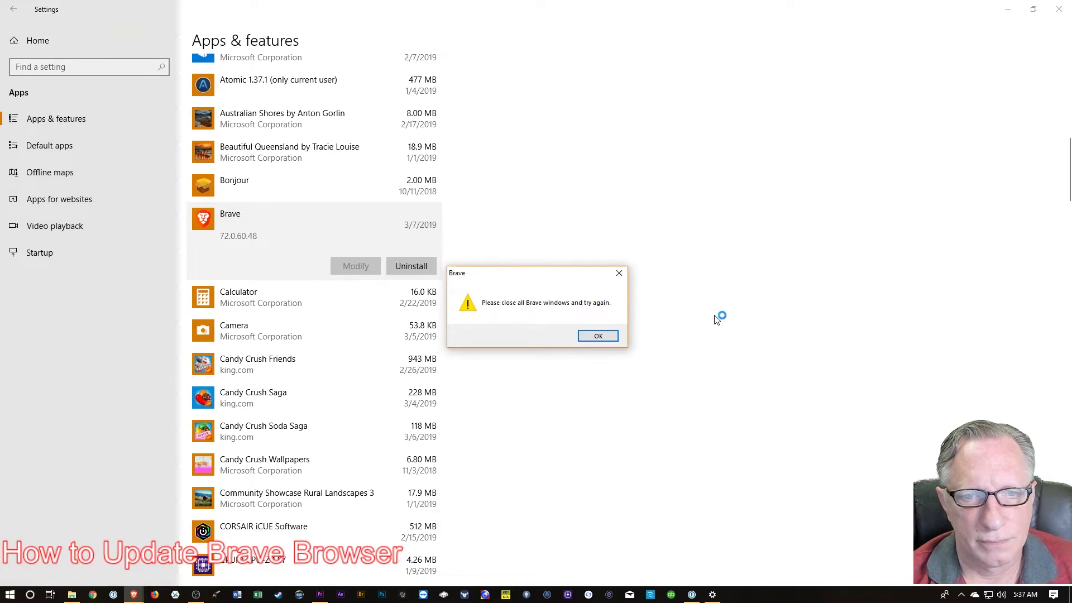
Dismiss the warning and close the running Brave window from the taskbar
click(598, 335)
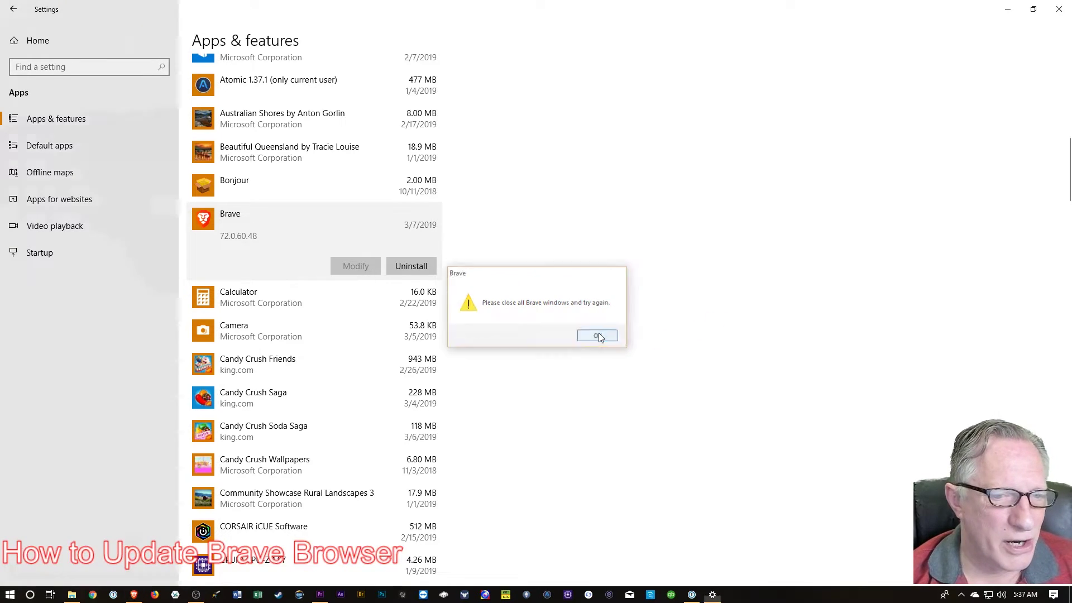
right_click(134, 594)
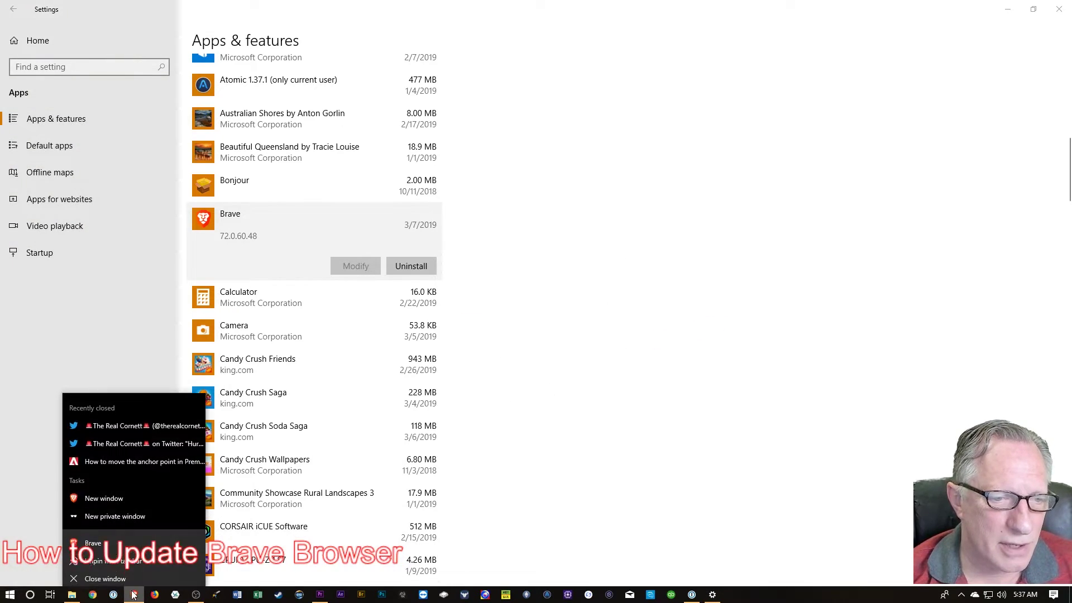
click(132, 575)
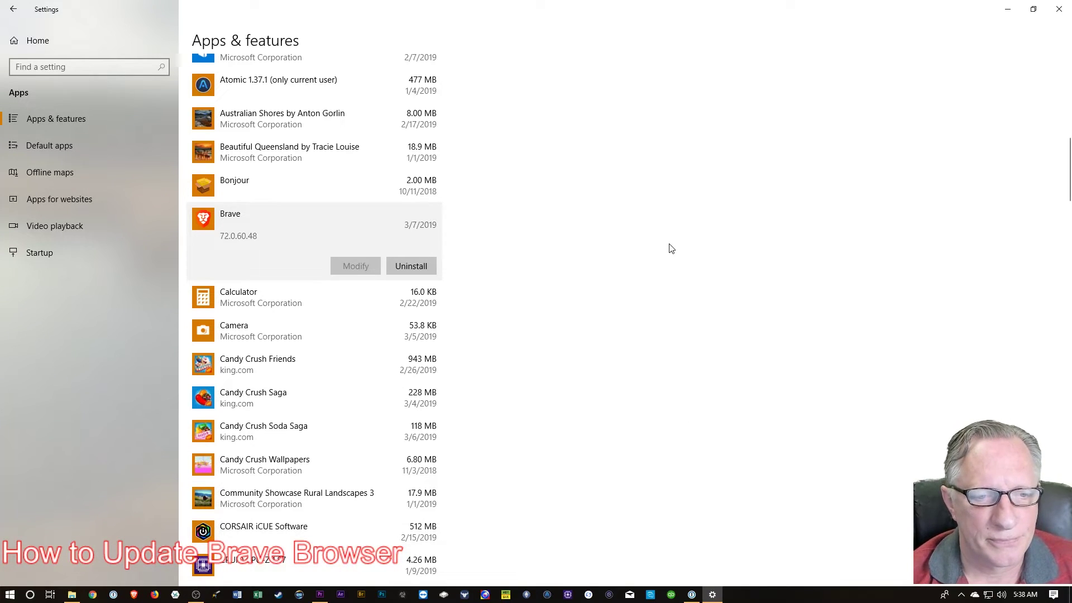
Uninstall Brave leaving 'Also delete your browsing data' unchecked, then close Settings
click(413, 266)
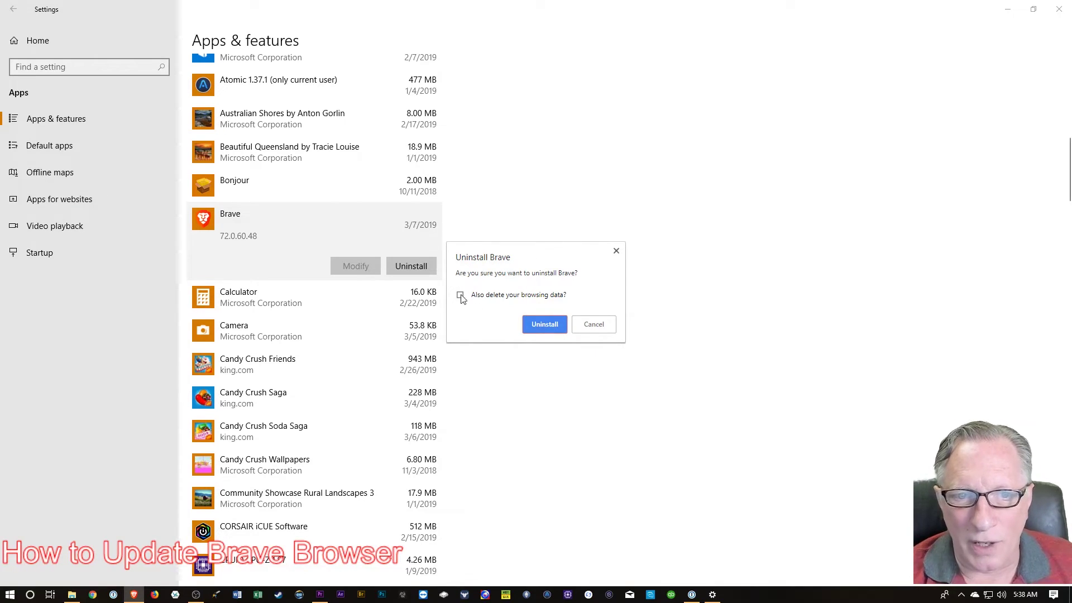
click(544, 324)
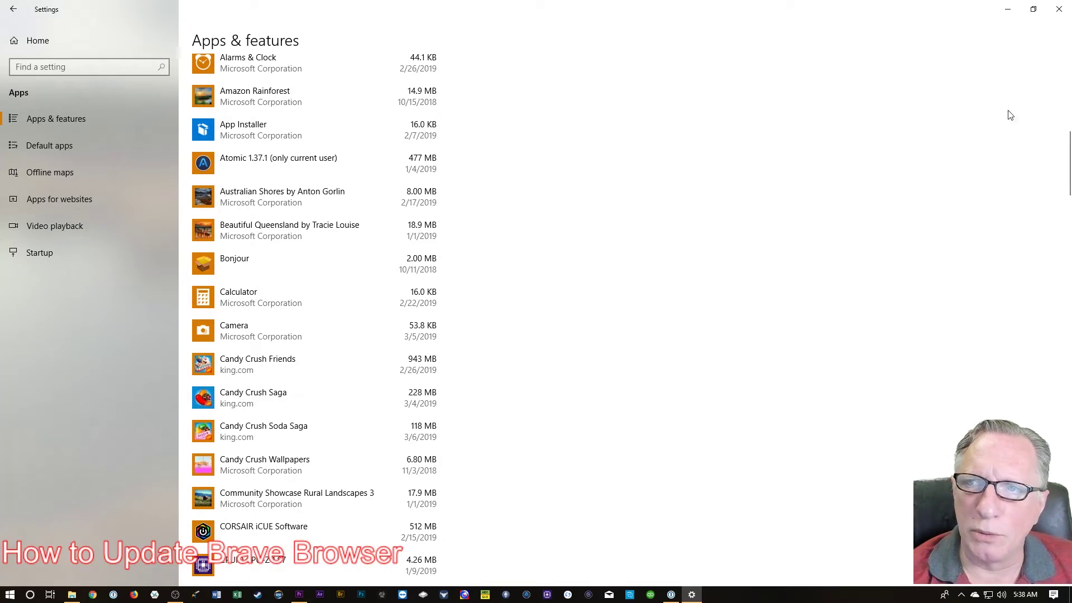
click(1058, 8)
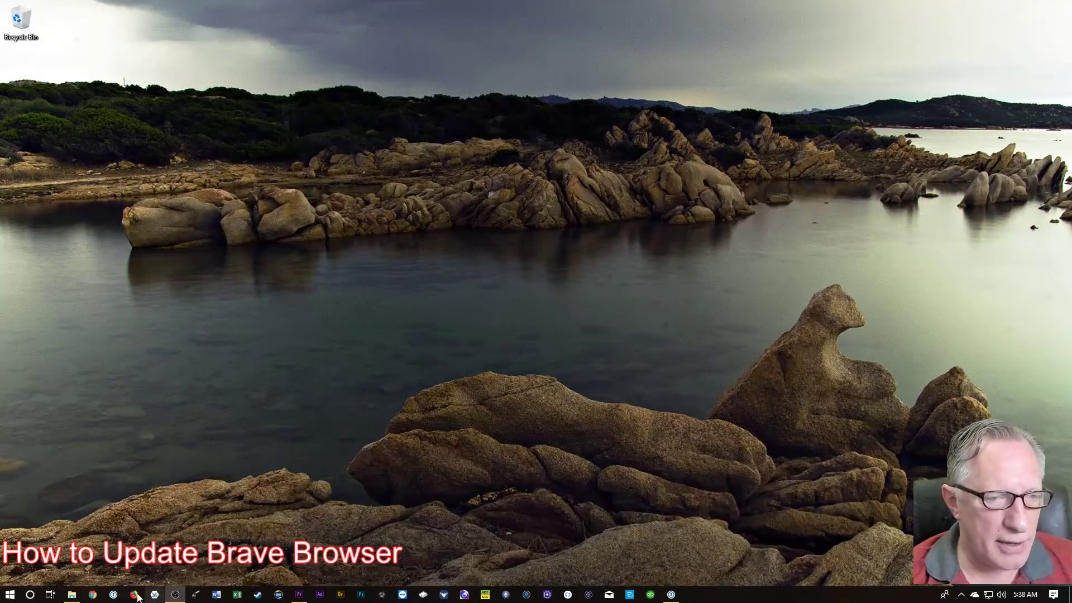
Go to brave.com in Chrome and save the Windows 64-bit BraveBrowserSetup installer to the Desktop
click(92, 596)
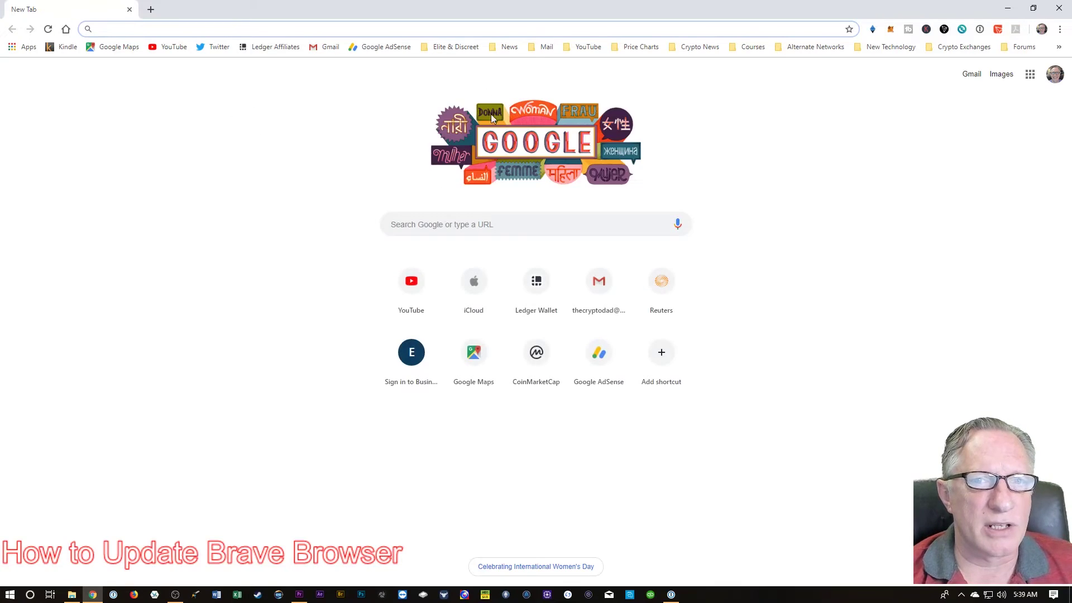
text(brave.com/download/)
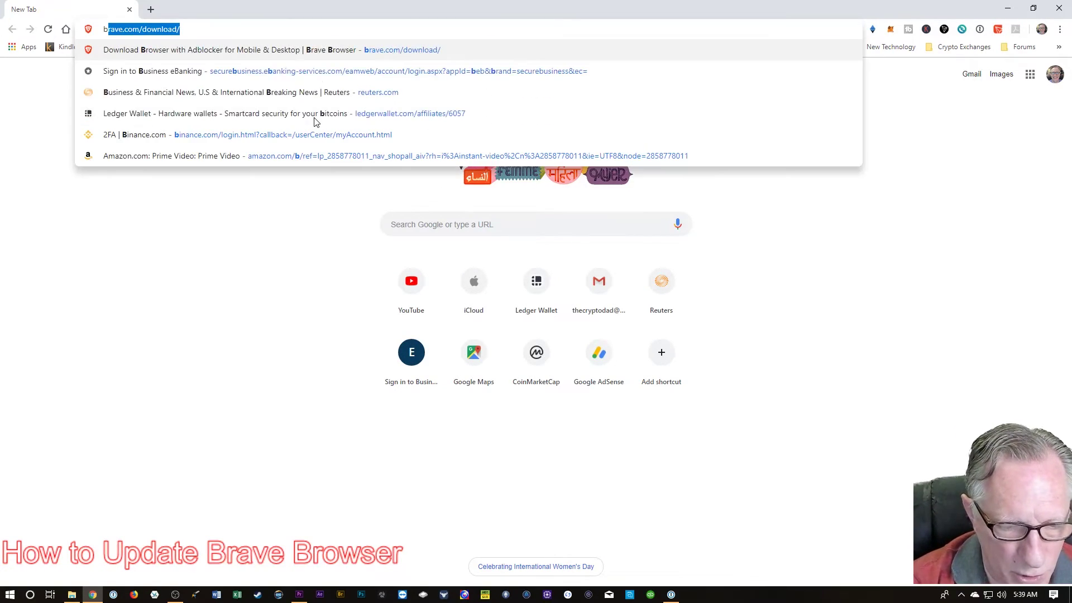
key(Return)
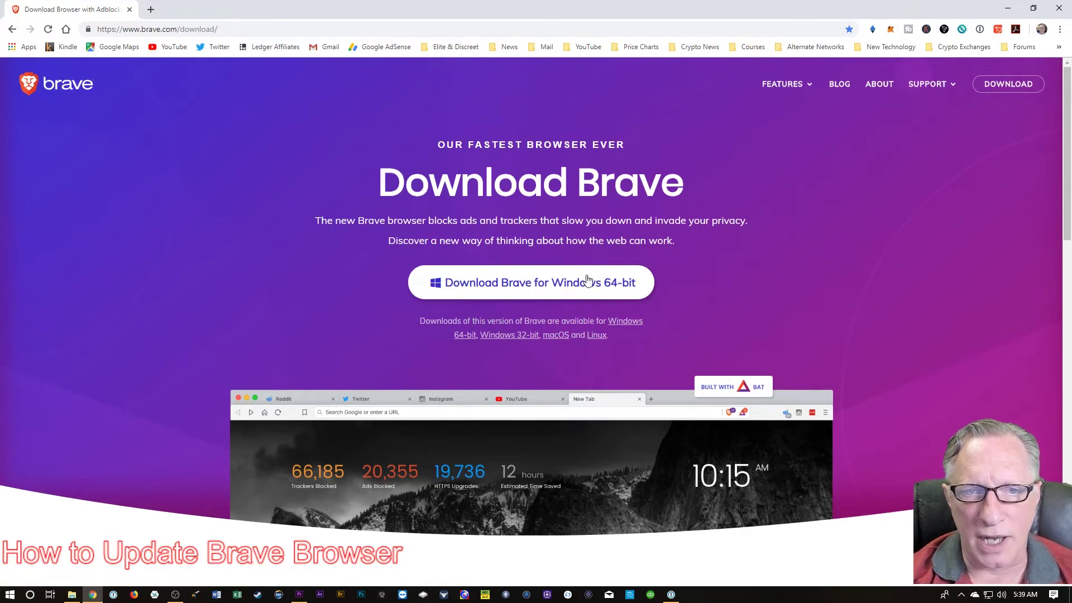
click(548, 284)
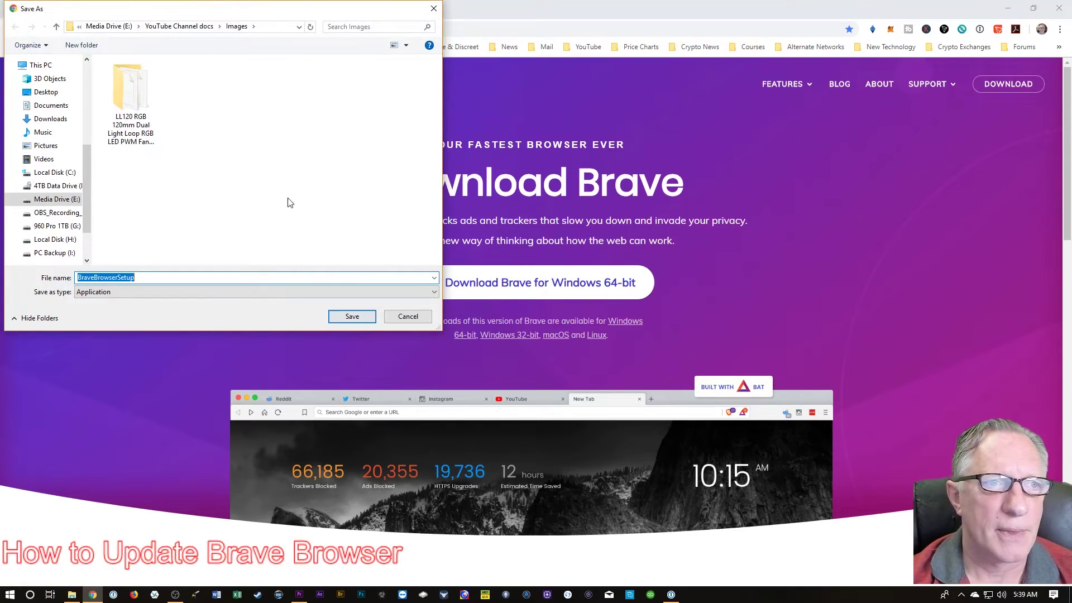
click(47, 92)
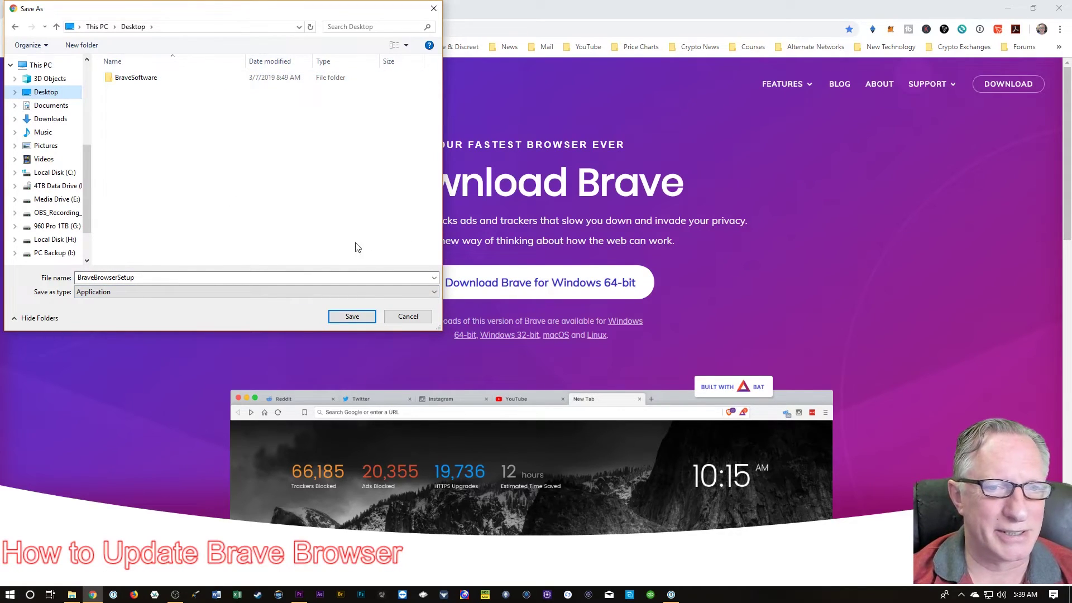
click(352, 317)
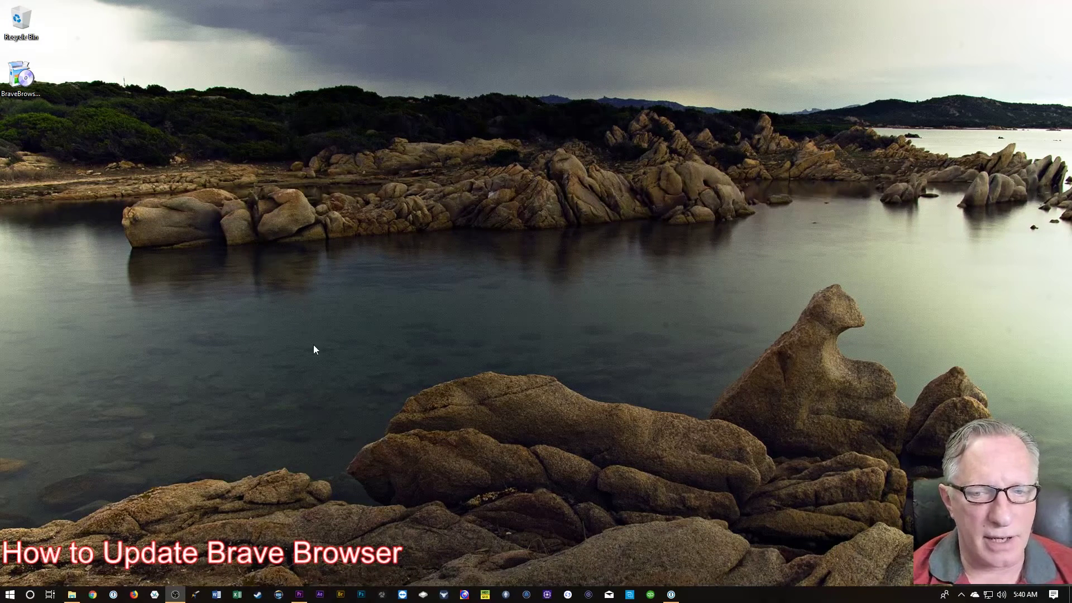
Run BraveBrowserSetup from the desktop so Brave reinstalls with bookmarks and stats intact
double_click(27, 78)
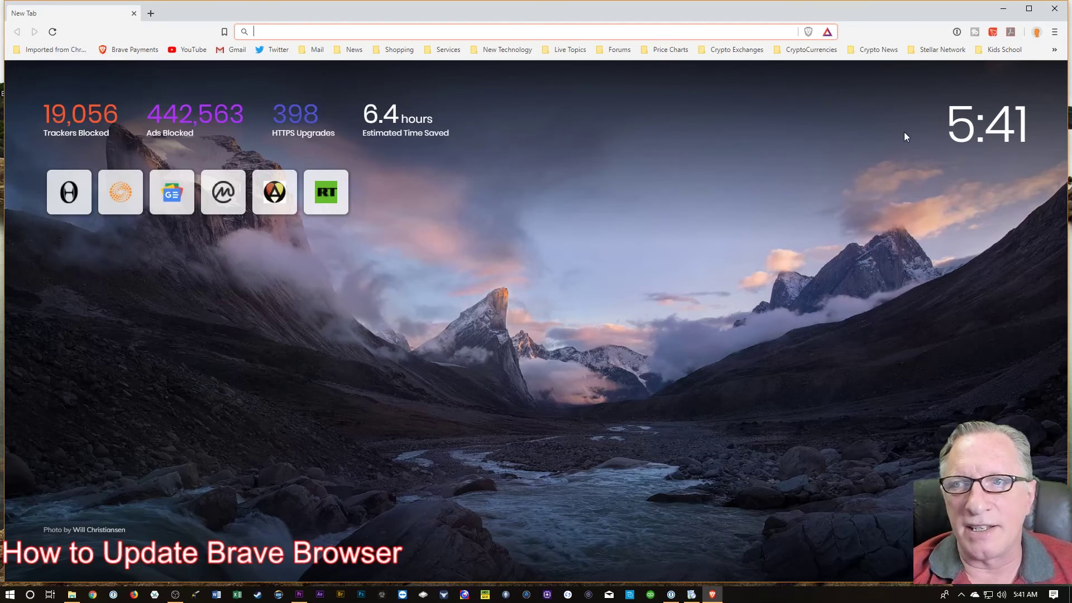
Open About Brave from the main menu to check the reinstalled version 0.60.48
click(1055, 33)
click(935, 313)
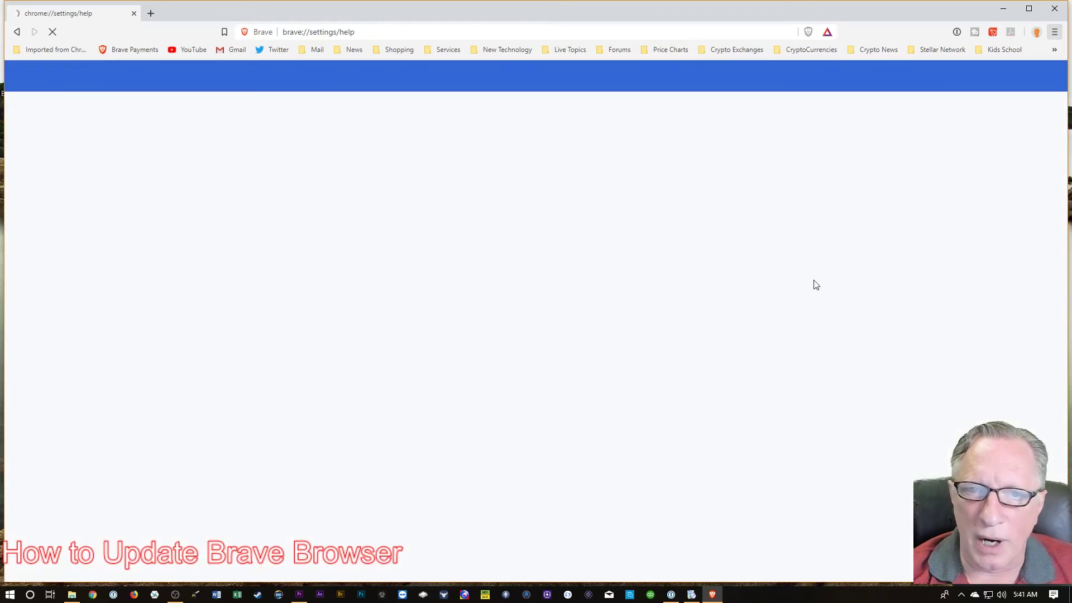